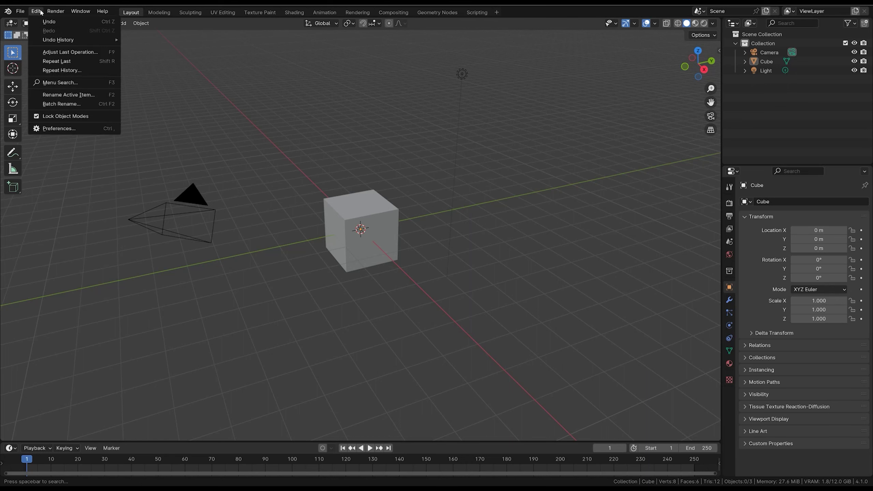
Open Preferences at the Add-ons list and filter it by 'pie'
click(80, 126)
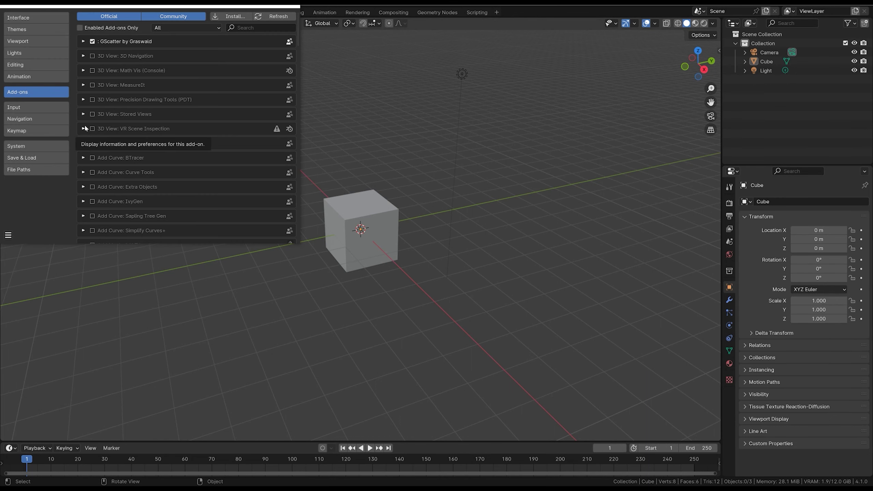
click(268, 26)
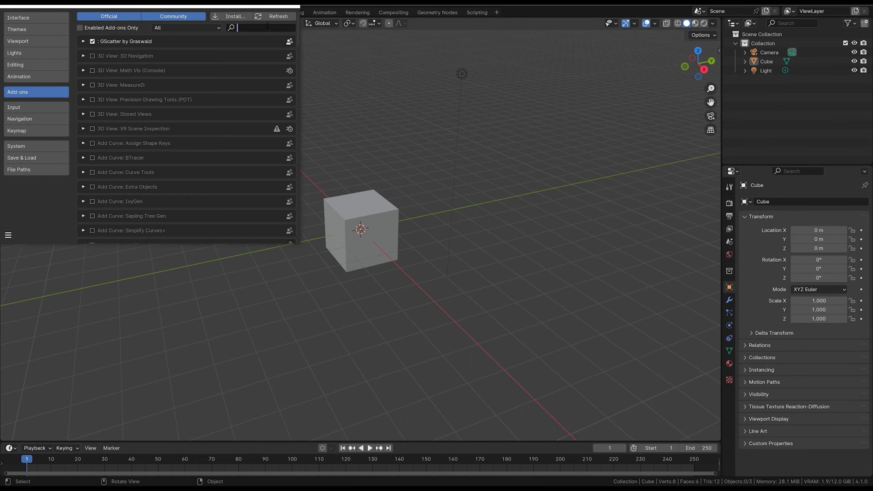
text(pie)
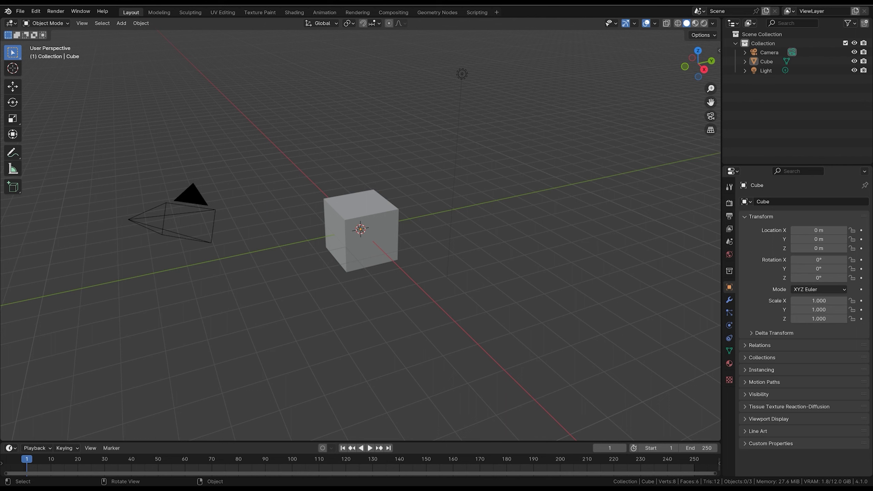
click(35, 12)
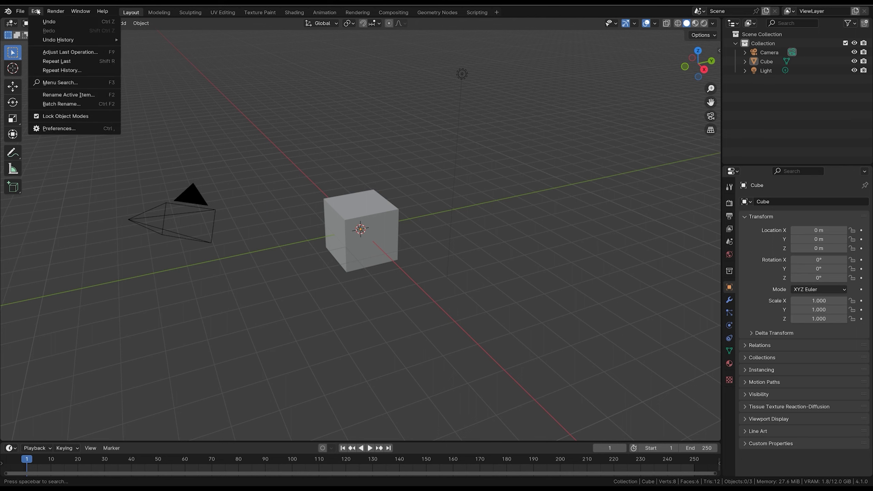
click(84, 128)
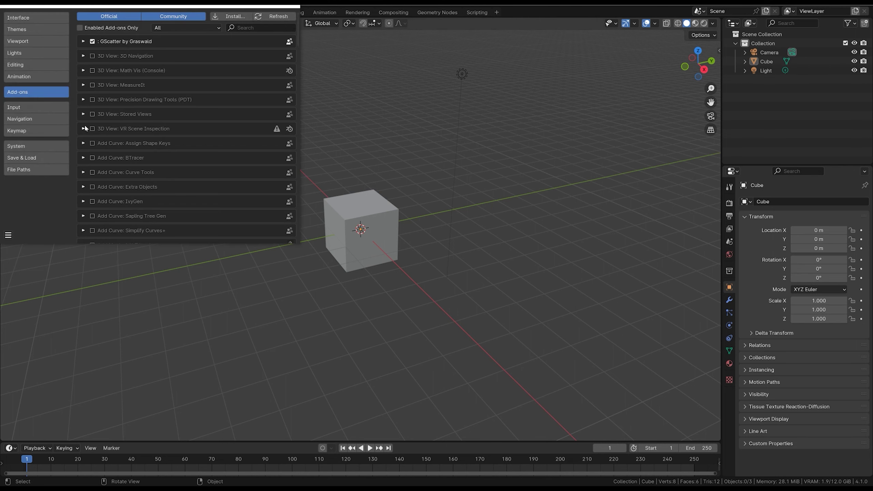
click(268, 26)
text(pie)
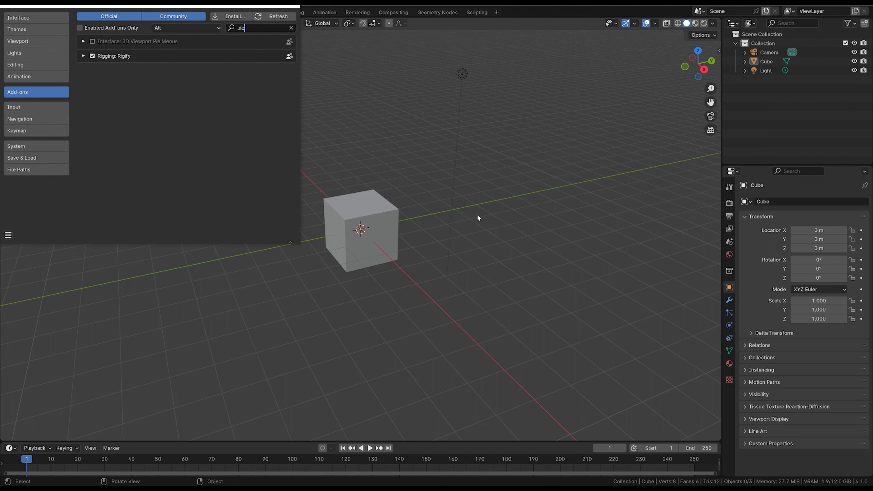
Enable Interface: 3D Viewport Pie Menus so Ctrl+A shows the Apply Transforms pie
key(ctrl+a)
click(91, 42)
key(ctrl+a)
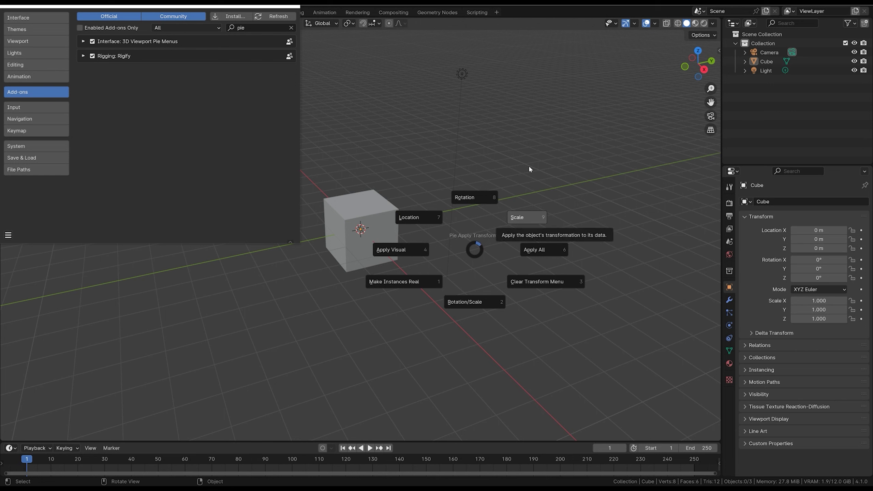
Select the cube and apply its Scale from the Ctrl+A pie
key(Escape)
click(422, 233)
key(ctrl+a)
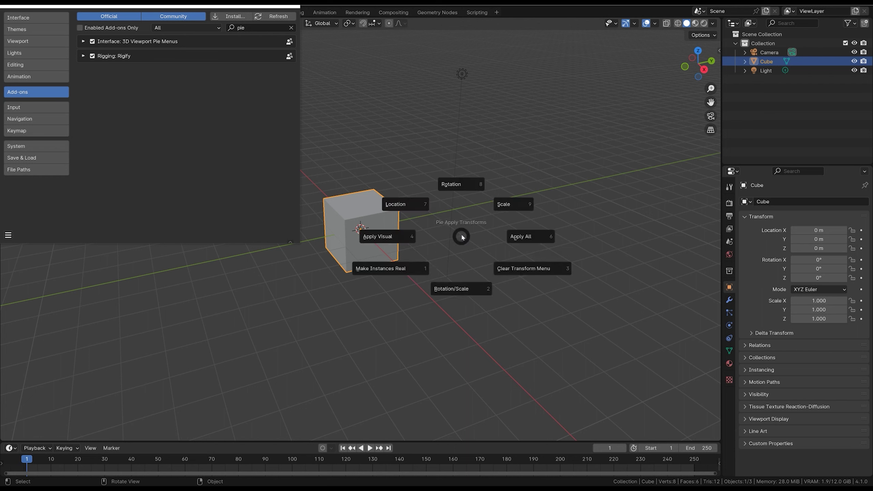
click(517, 207)
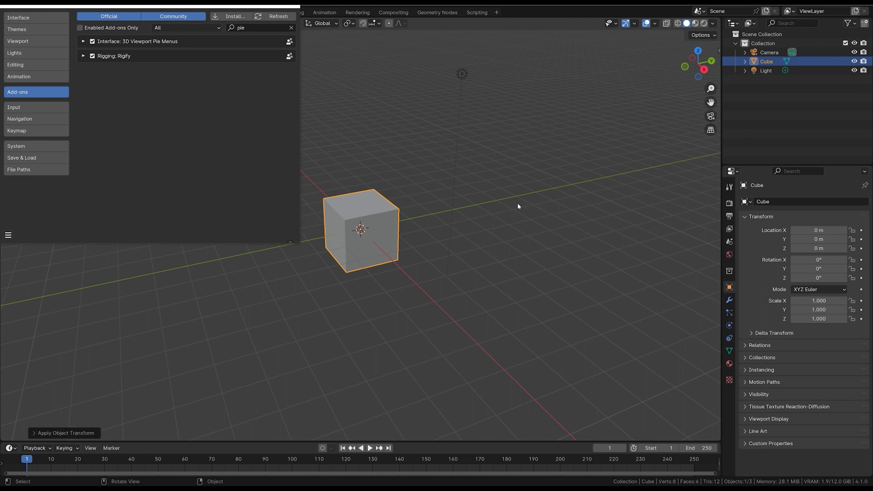
Reselect the cube by undoing the deselection and reopen the Apply Transforms pie
click(581, 151)
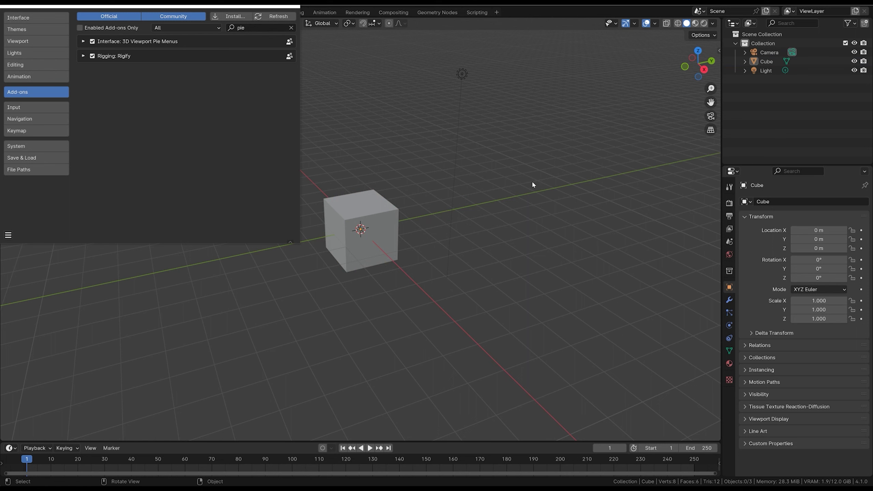
key(ctrl+z)
key(ctrl+a)
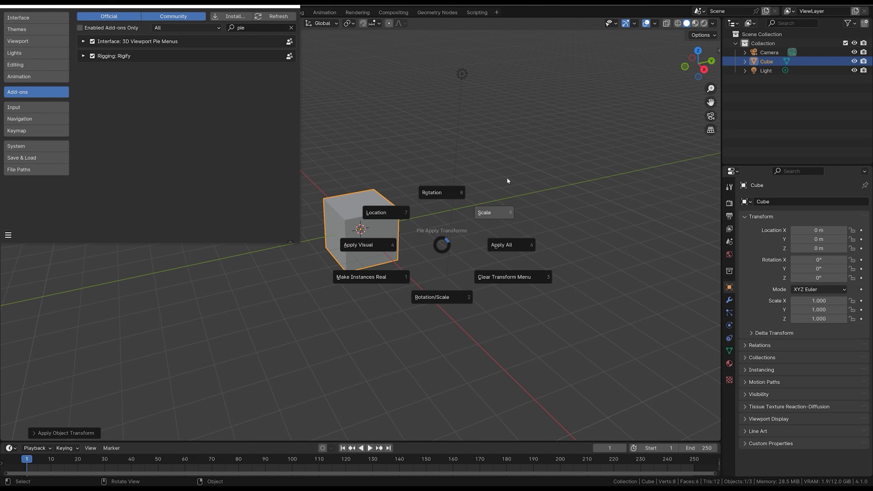
Expand the Pie Menus add-on and untick the Animation, Apply Transform, Edit Align, Edit Delete, Editor Switch and Interface pies
click(84, 41)
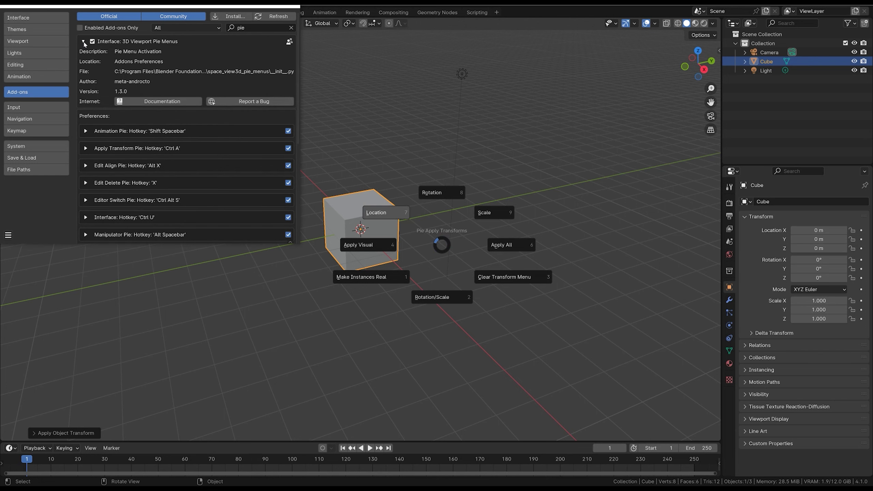
scroll(234, 181, down, 5)
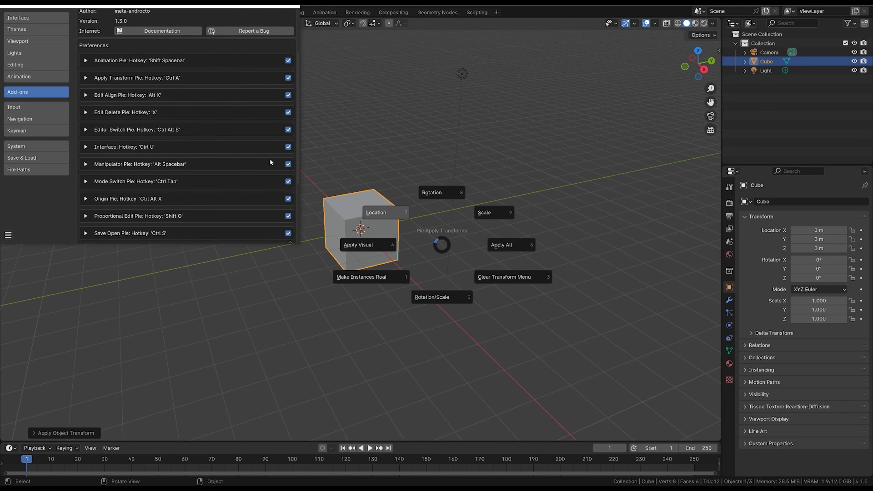
click(290, 61)
click(290, 78)
click(290, 95)
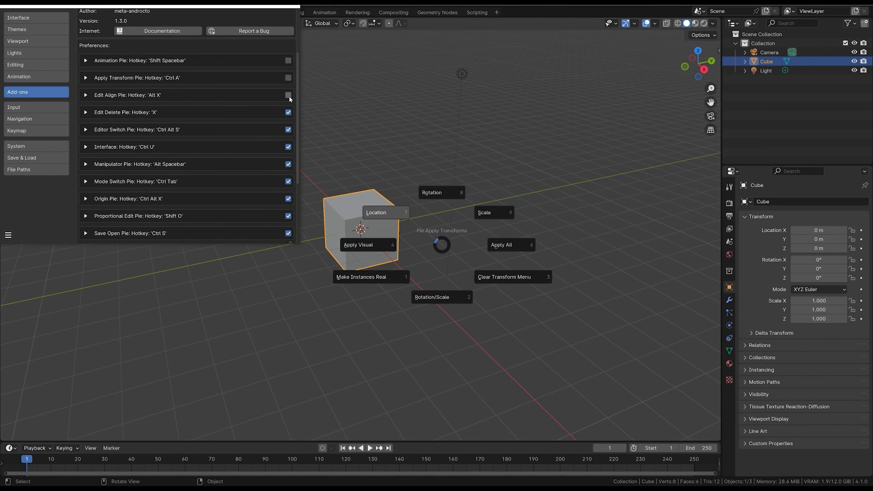
click(288, 113)
click(289, 129)
click(289, 147)
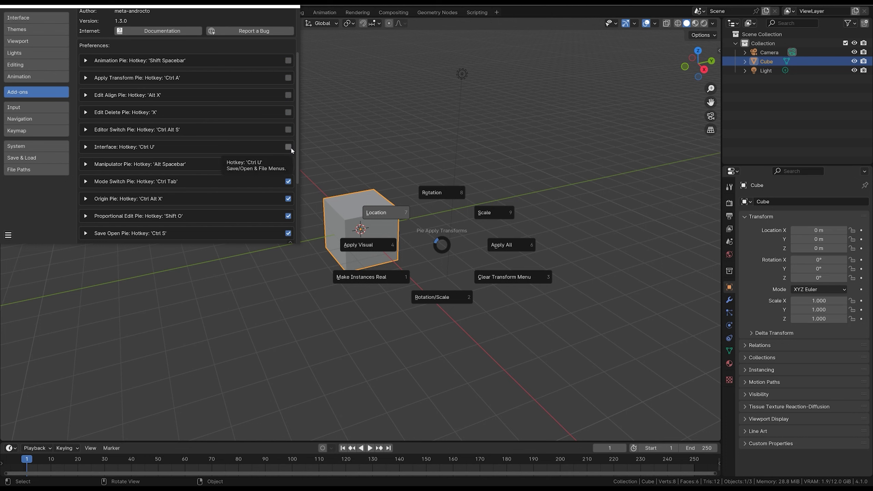
Re-enable those six pies, scroll through the hotkey list, and dismiss the viewport pie
drag(291, 148, 289, 63)
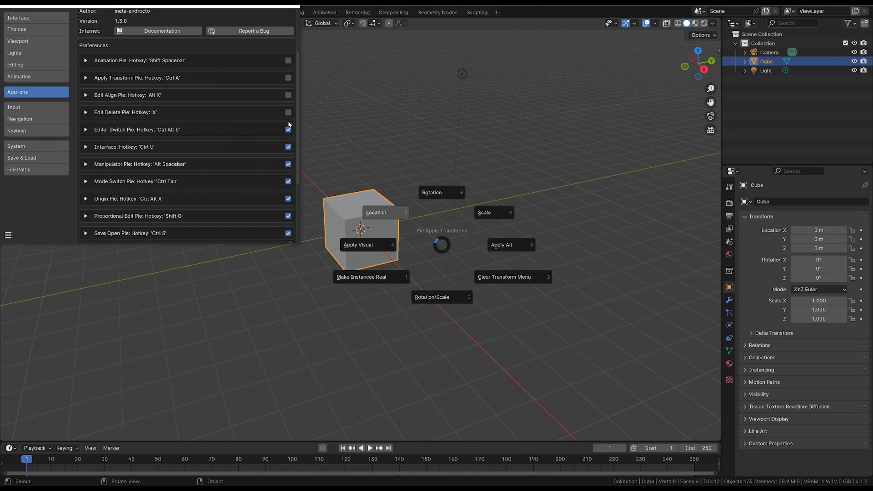
scroll(278, 145, up, 4)
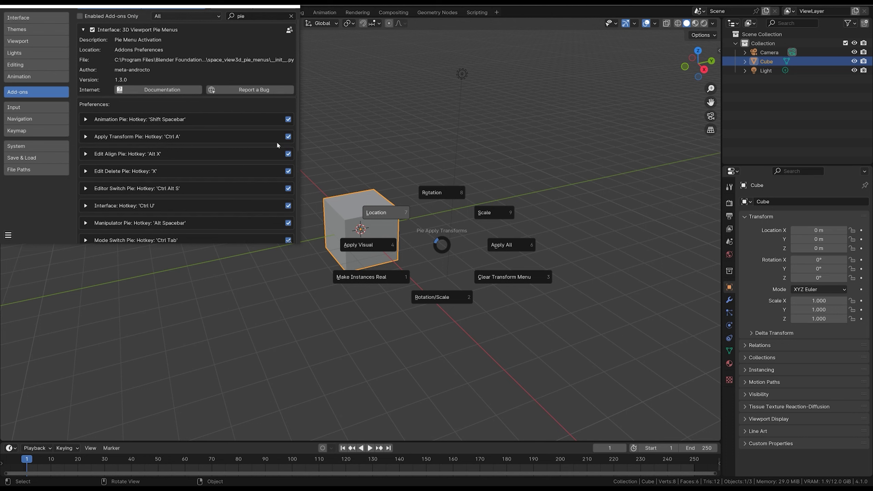
scroll(271, 127, down, 3)
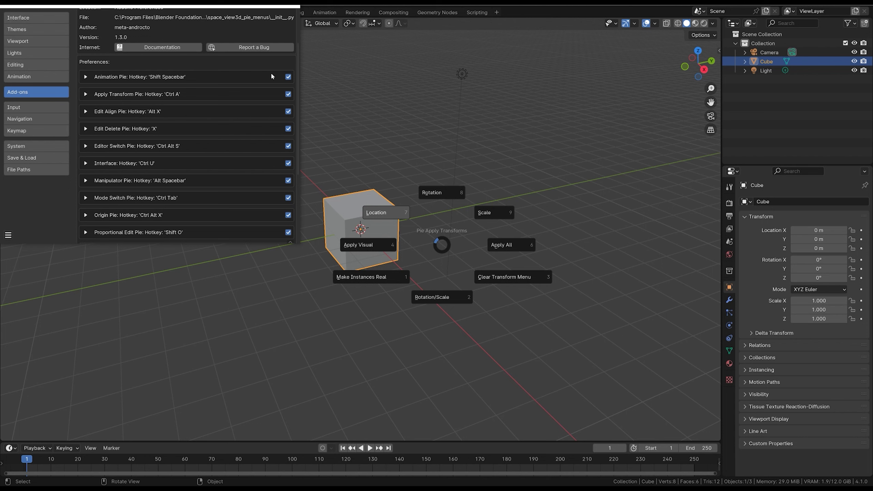
scroll(275, 117, down, 5)
scroll(283, 117, down, 3)
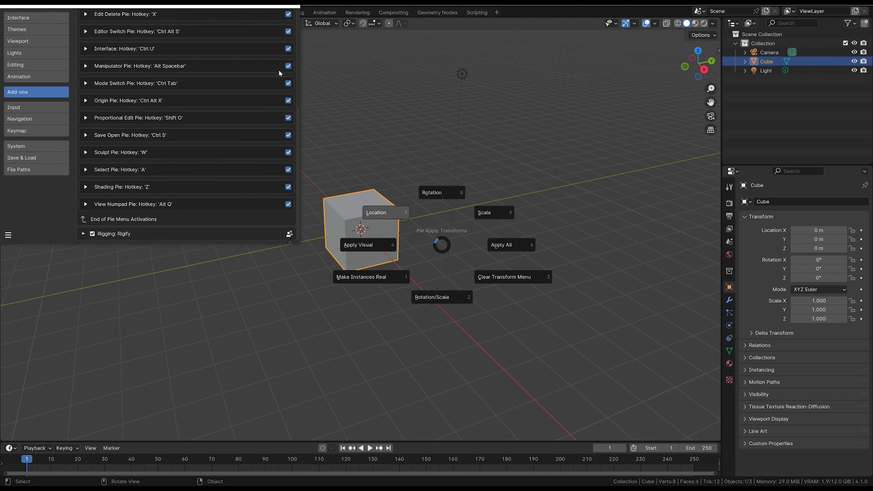
click(557, 291)
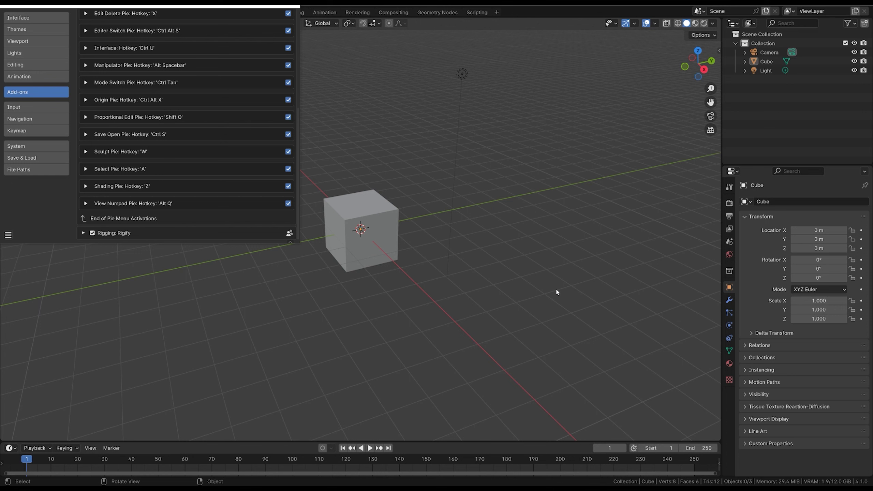
Select all objects via the A pie, then untick the Select pie and toggle selection with A
key(a)
key(a)
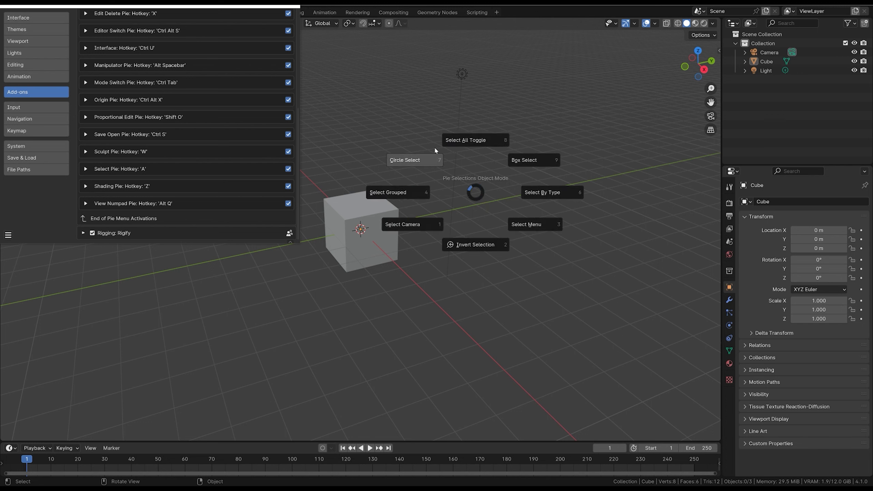
click(486, 145)
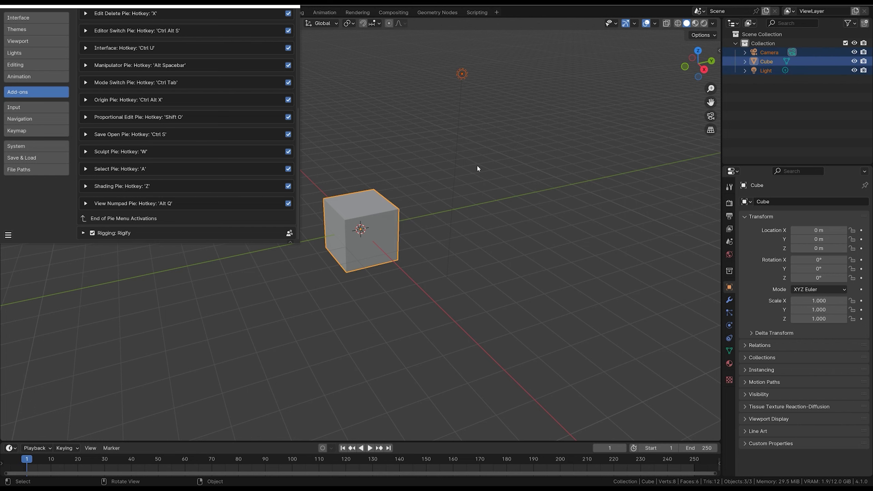
click(288, 169)
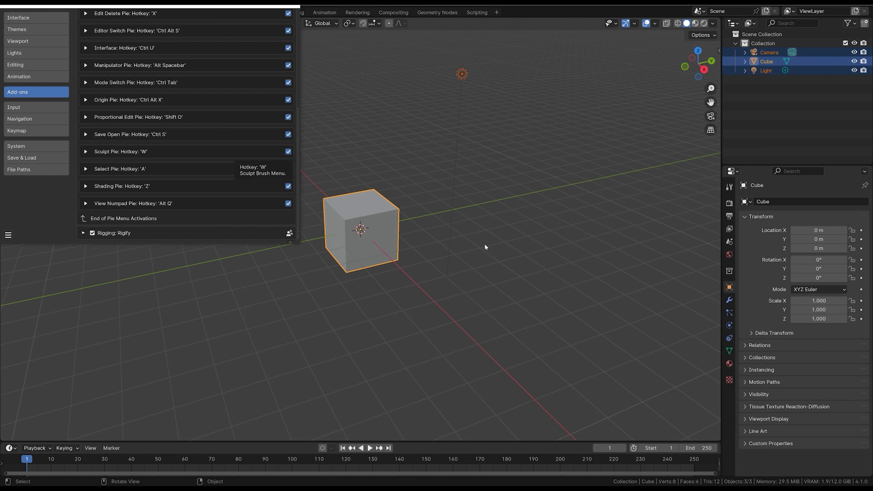
key(a)
key(a)
Re-enable Select Pie: Hotkey 'A' and scroll through the pie hotkey list
click(289, 170)
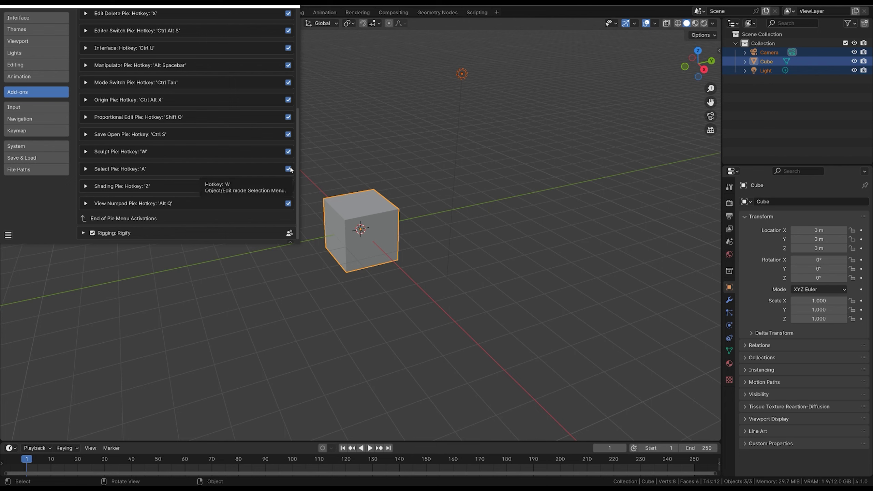
scroll(298, 144, up, 5)
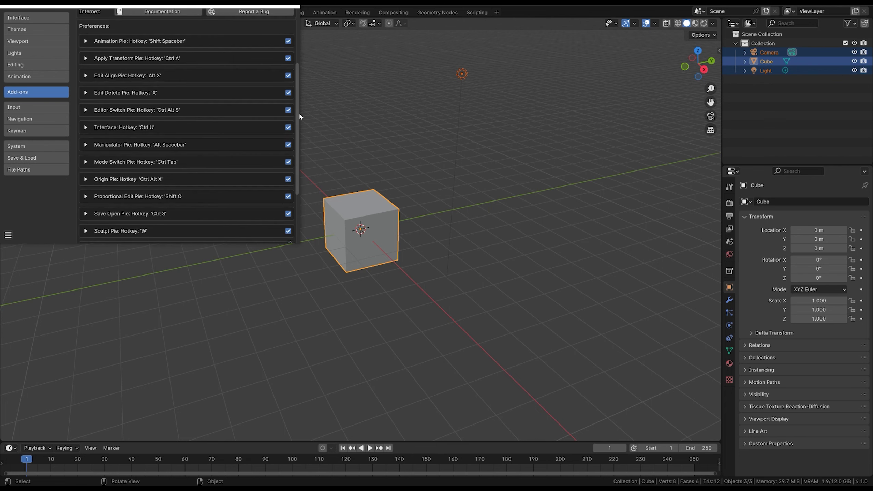
scroll(298, 101, up, 5)
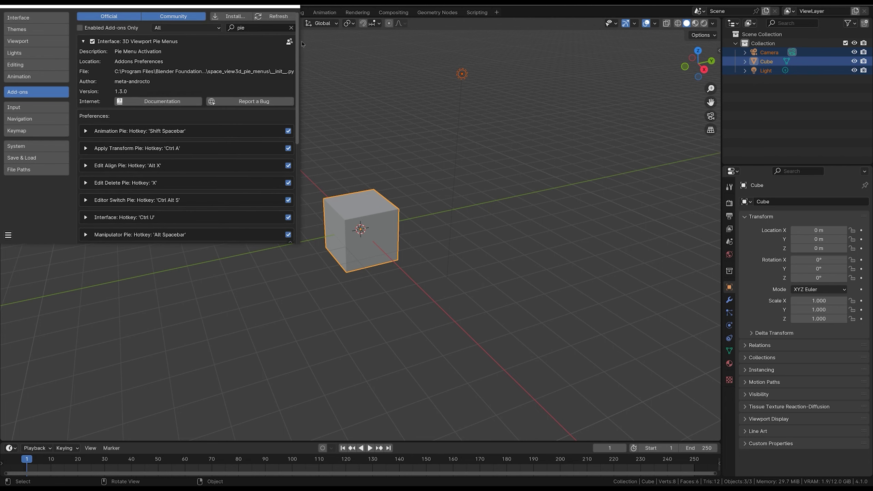
scroll(296, 124, down, 5)
scroll(294, 151, down, 4)
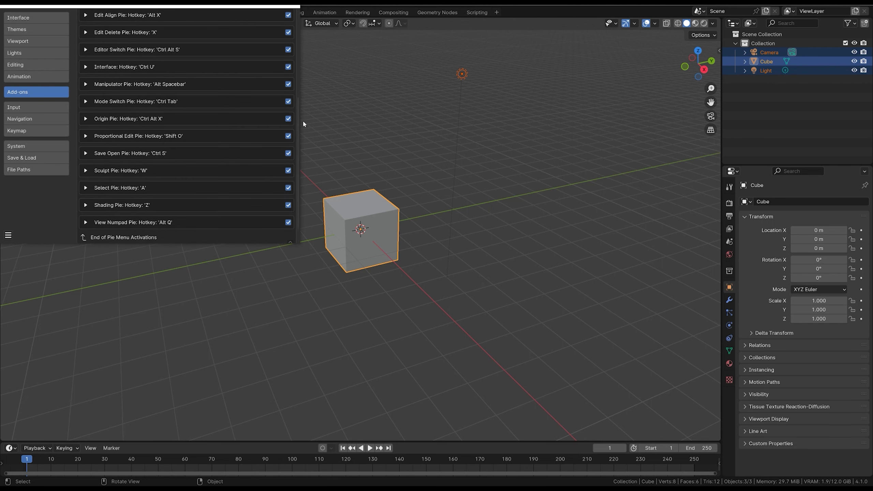
scroll(299, 115, up, 2)
scroll(298, 114, up, 10)
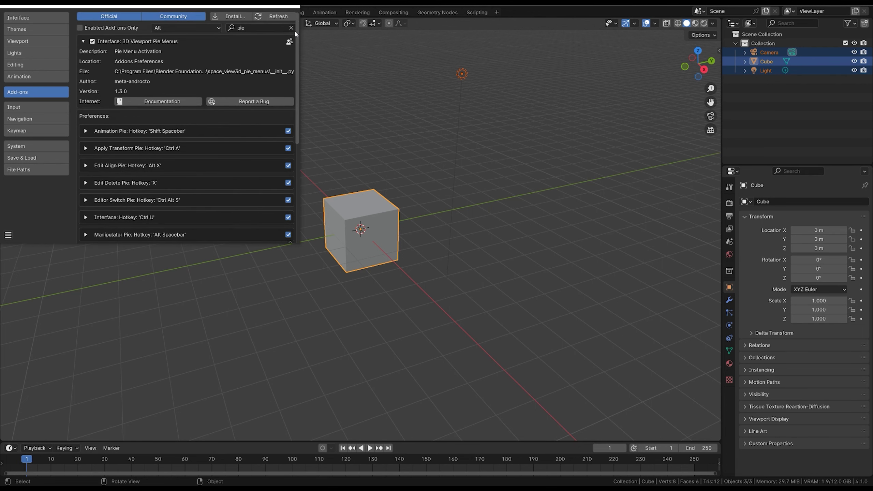
Filter the add-ons list by 'extra' and deselect every object
click(269, 28)
key(BackSpace)
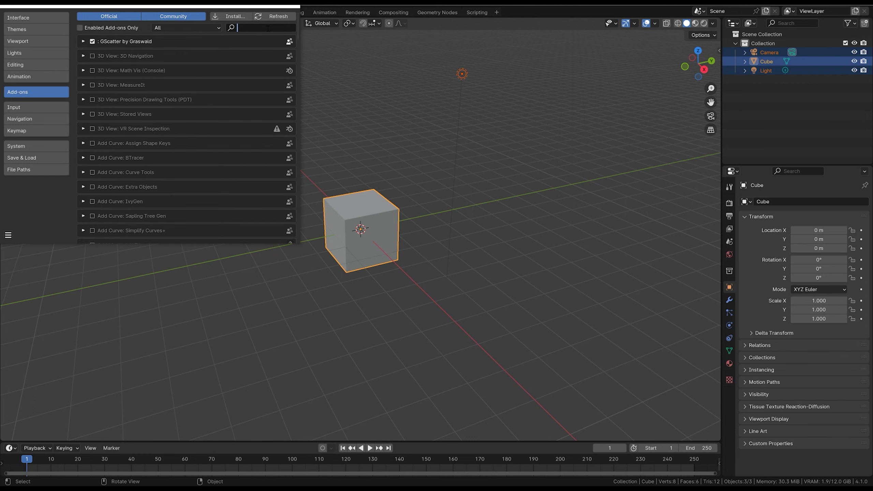
text(extr)
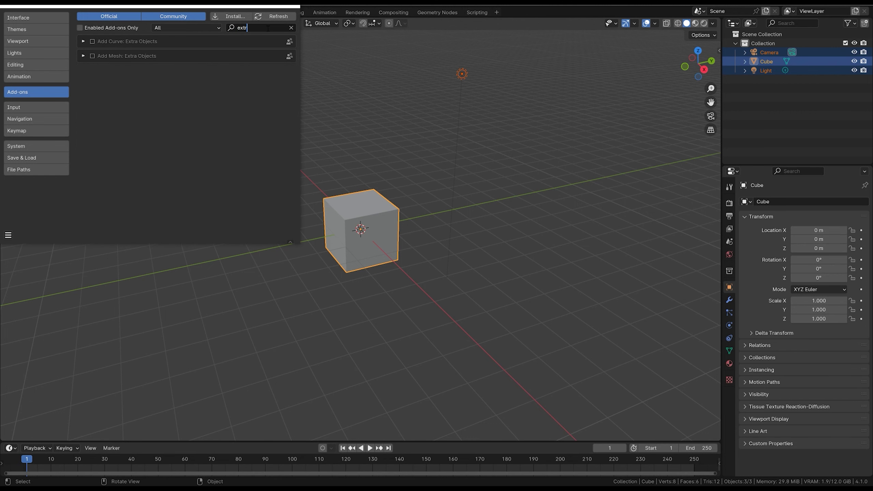
text(a)
click(473, 193)
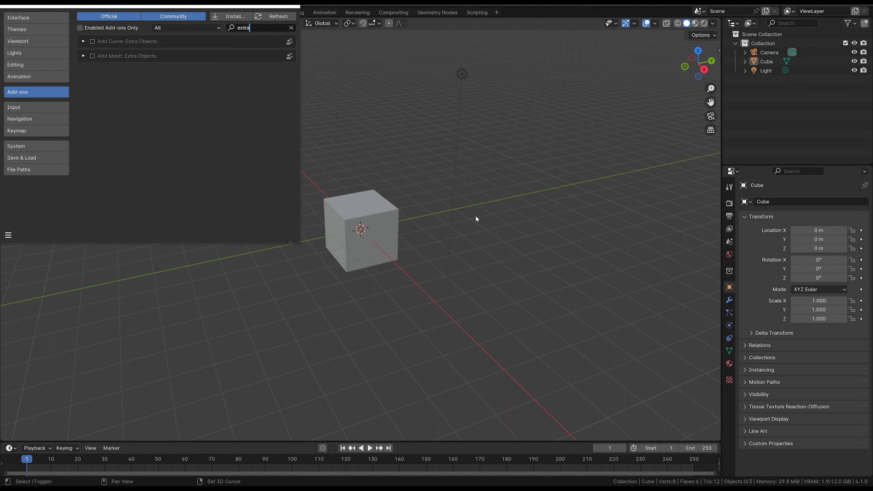
Add an Ico Sphere and move it to the right of the cube
key(shift+a)
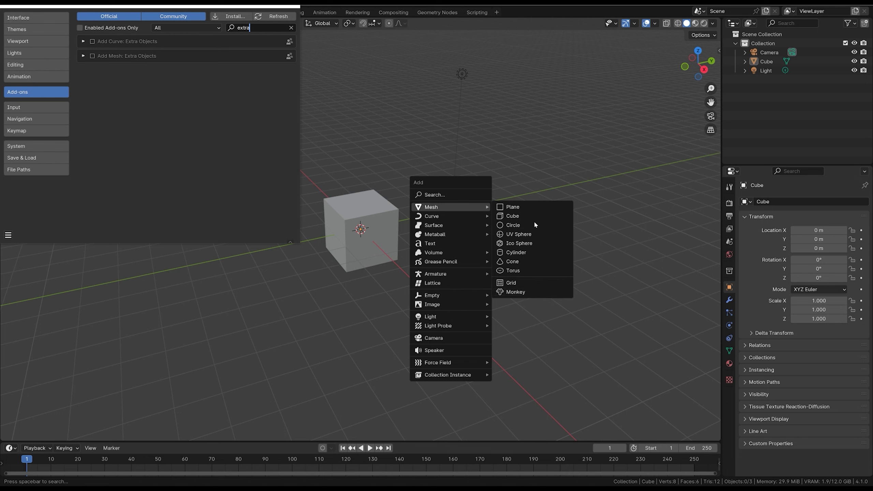
click(523, 244)
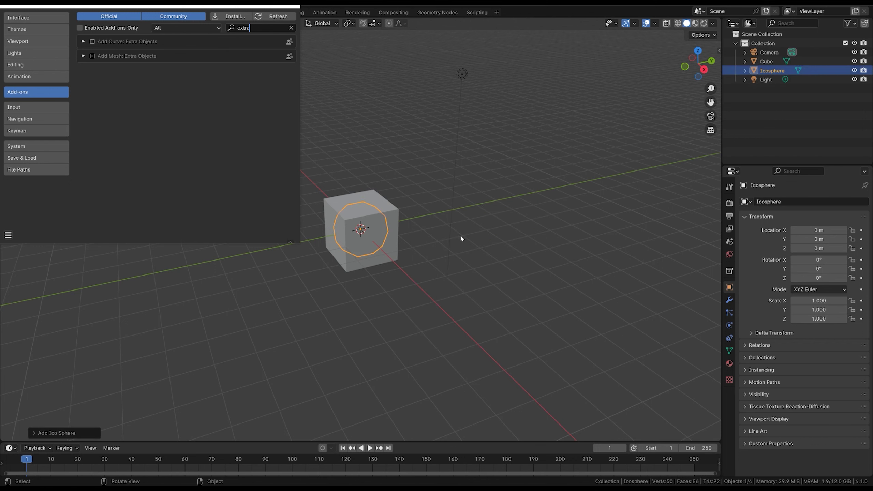
key(g)
click(495, 247)
Add a Monkey moved along Y past the icosphere, and enable Add Mesh: Extra Objects
key(shift+a)
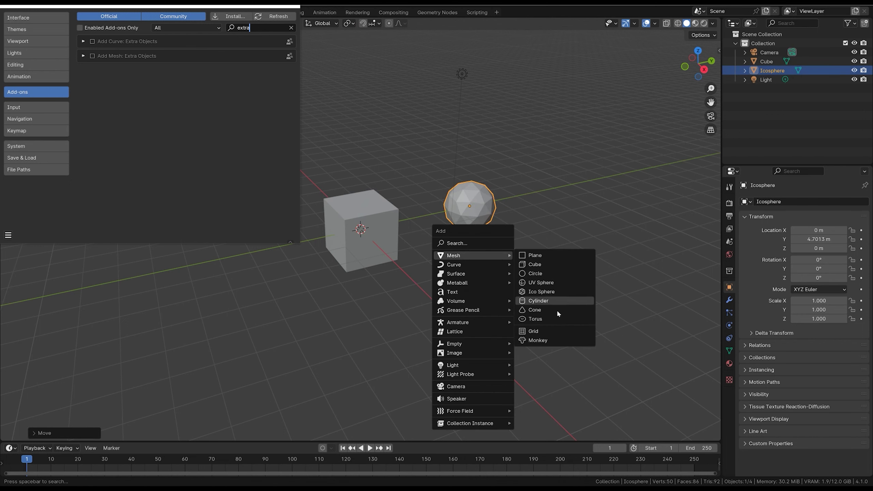
click(540, 337)
key(g)
key(y)
click(648, 159)
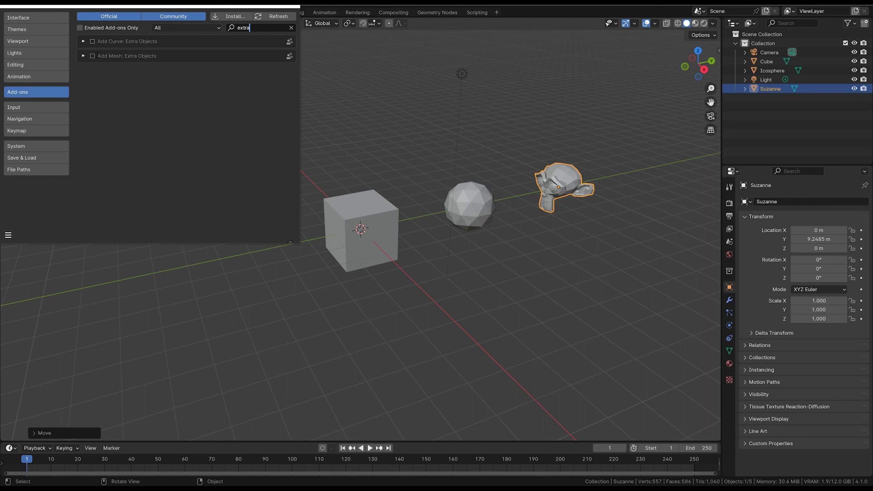
click(92, 56)
Add a Round Cube and move it along Y next to the monkey
click(495, 279)
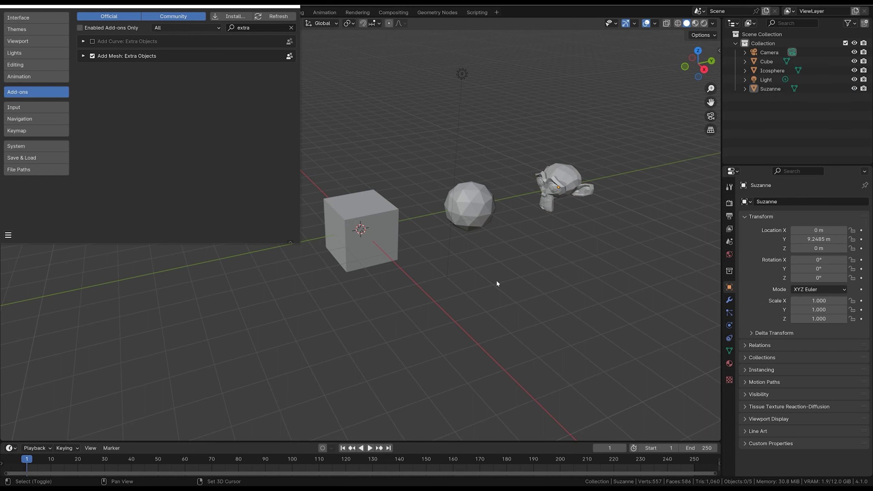
key(shift+a)
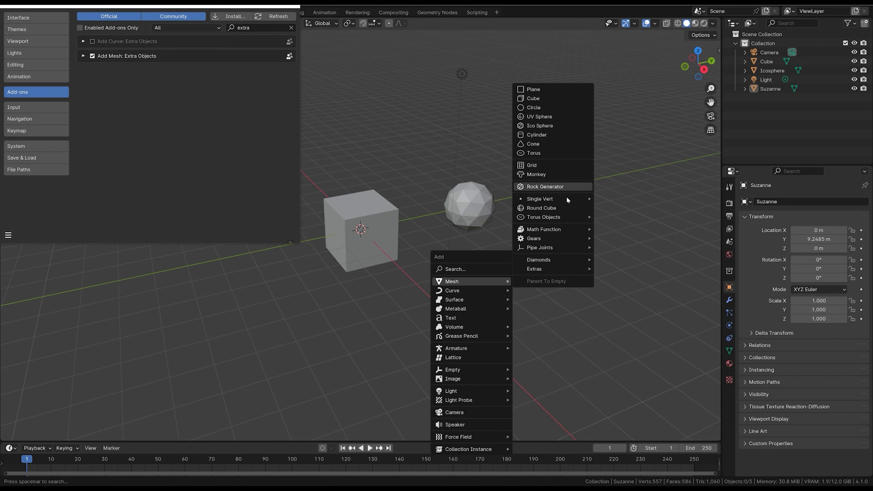
click(558, 208)
key(g)
key(y)
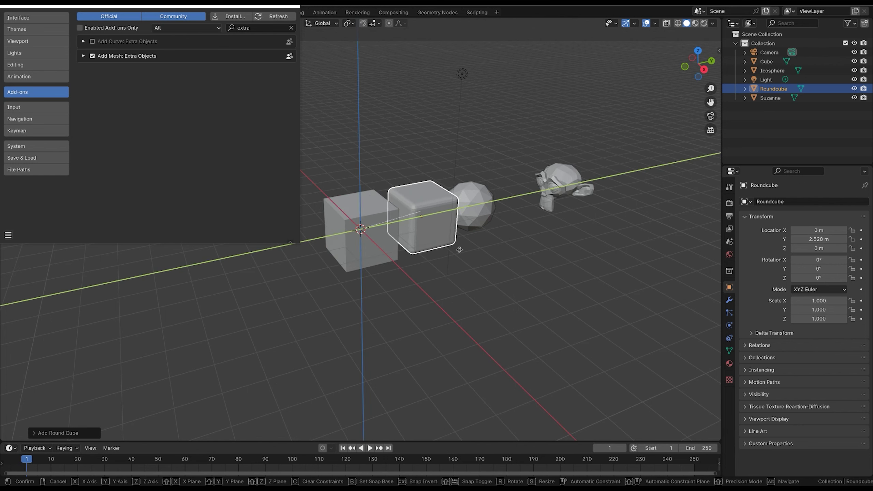
click(518, 196)
Add a Gear and lift it along Z above the other shapes
key(shift+a)
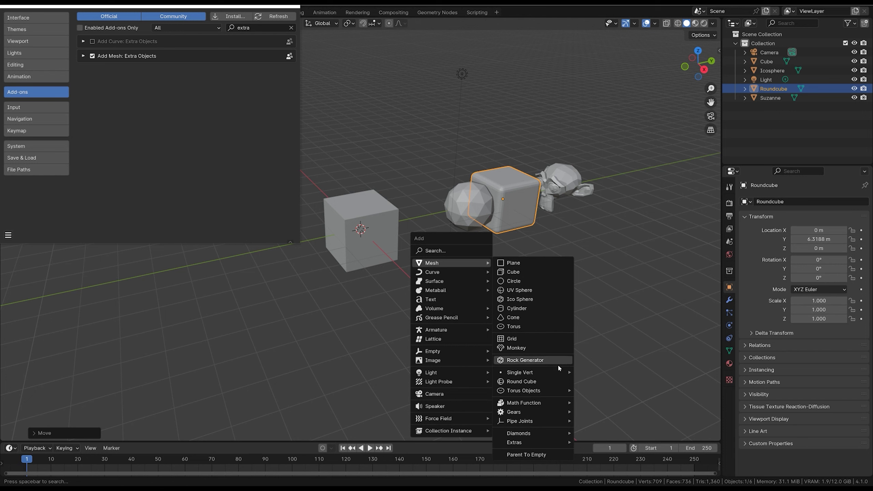
mouse_move(513, 412)
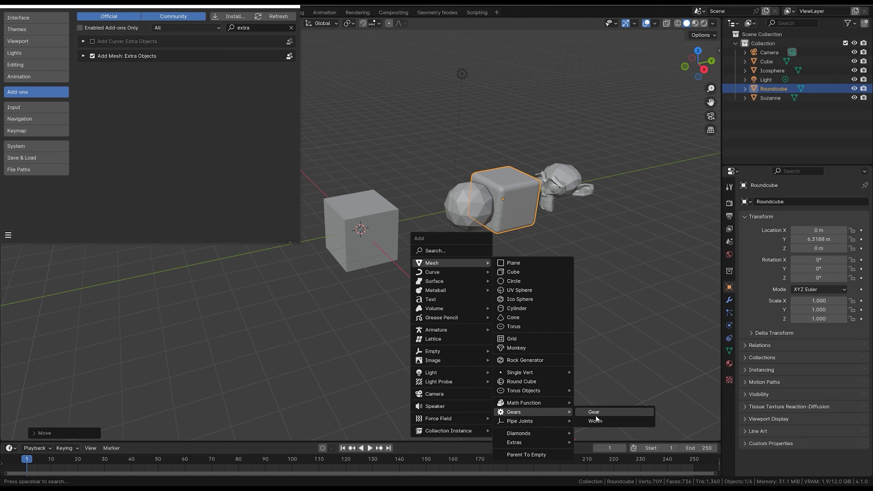
click(596, 413)
key(g)
key(z)
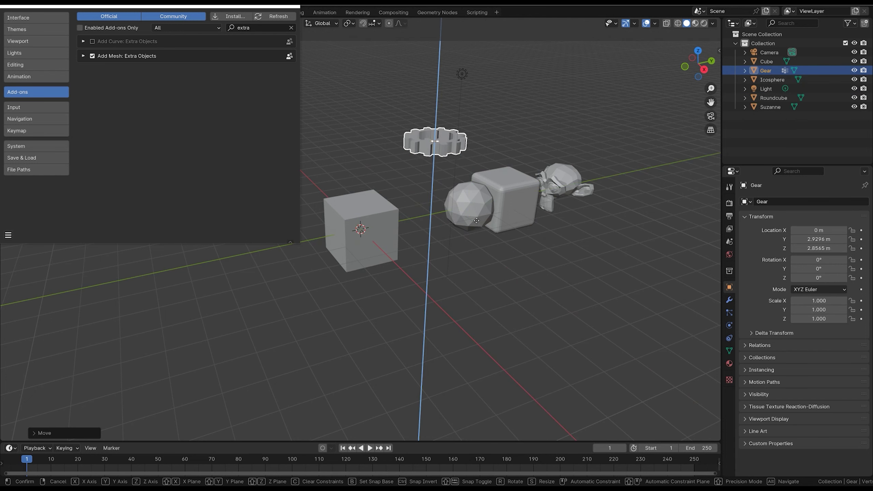
click(467, 265)
Add a Brilliant Diamond and move it along Y between the cube and icosphere
key(shift+a)
mouse_move(510, 437)
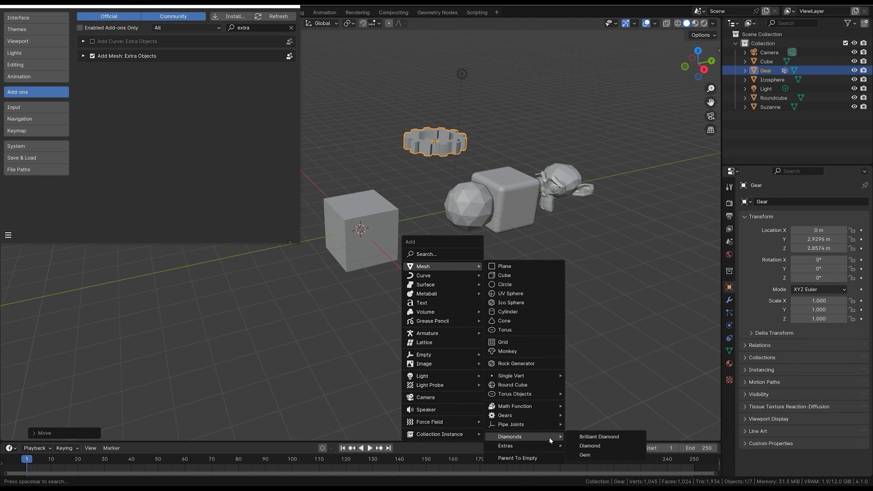
click(605, 446)
key(g)
key(y)
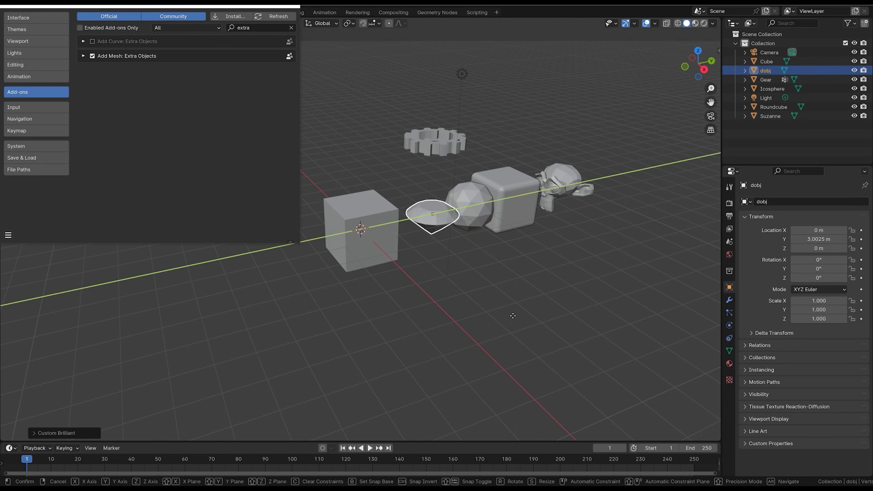
click(504, 312)
key(shift+a)
key(Escape)
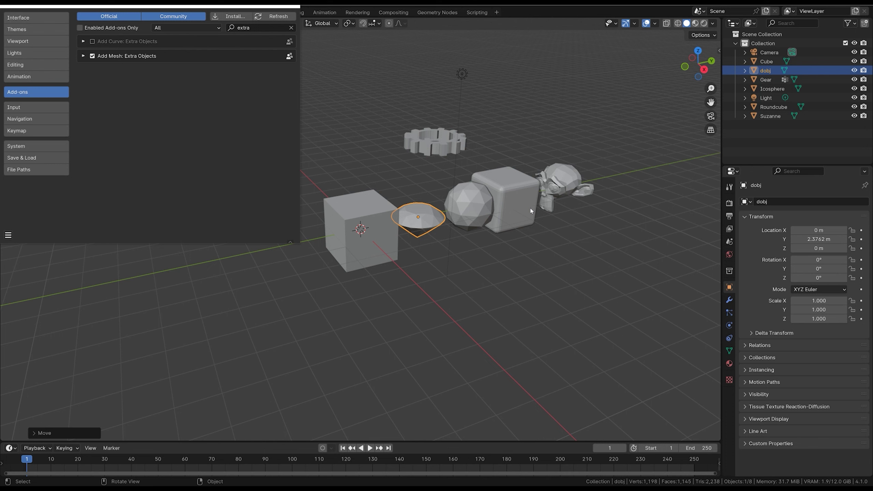
Select the gear and orbit the view to look down on it
click(449, 281)
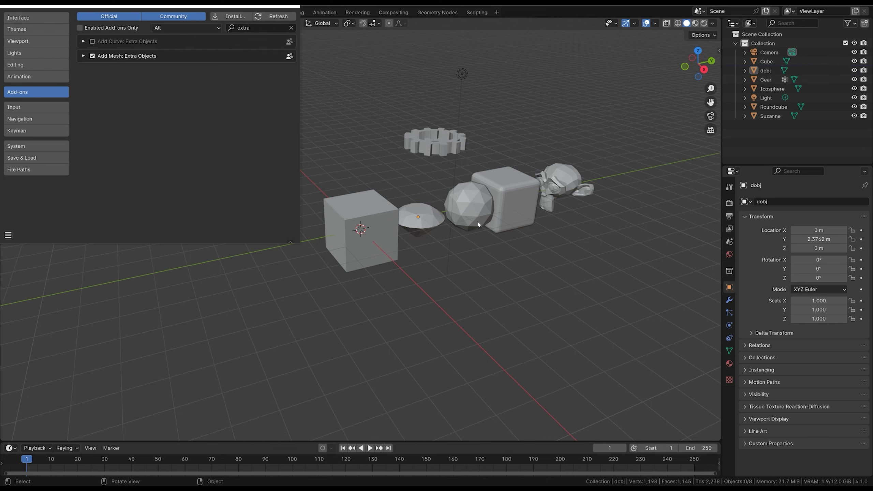
click(445, 154)
mouse_move(446, 153)
middle_down()
mouse_move(452, 164)
mouse_move(434, 141)
middle_up()
Add a Simple Star and move it along X in front of the cube
click(436, 143)
key(shift+a)
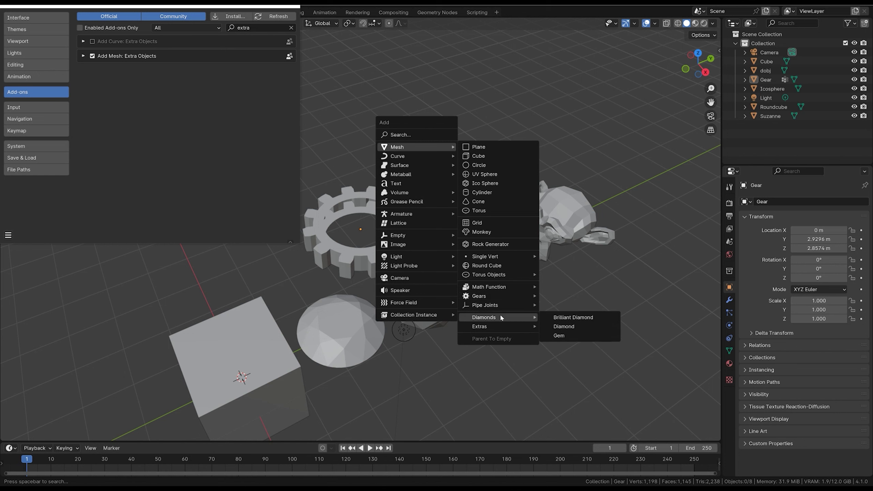
mouse_move(479, 327)
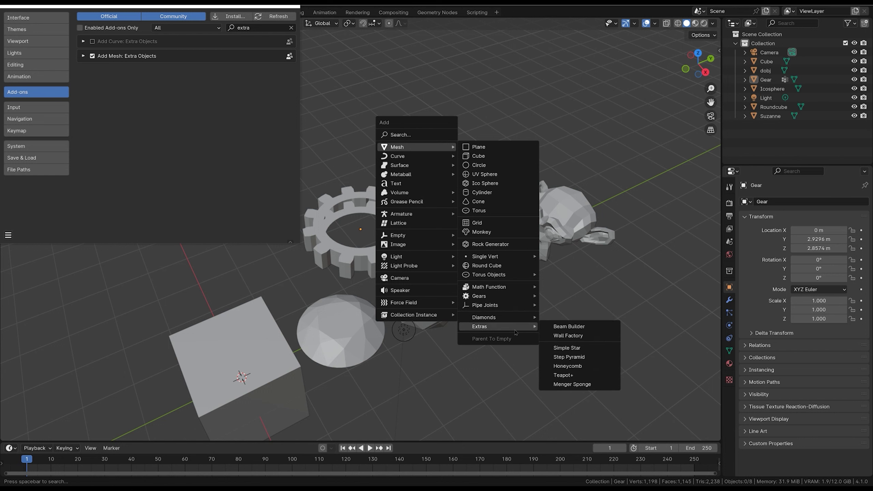
click(580, 349)
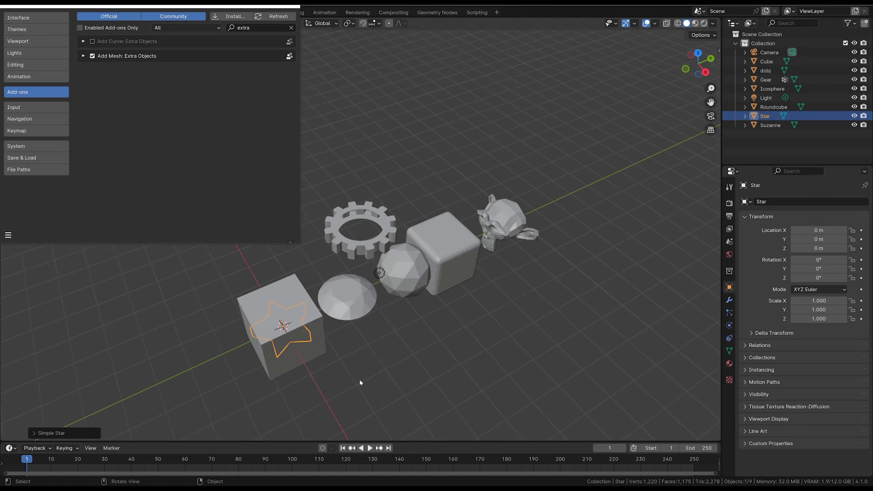
middle_drag(427, 304, 438, 356)
key(g)
key(x)
click(448, 432)
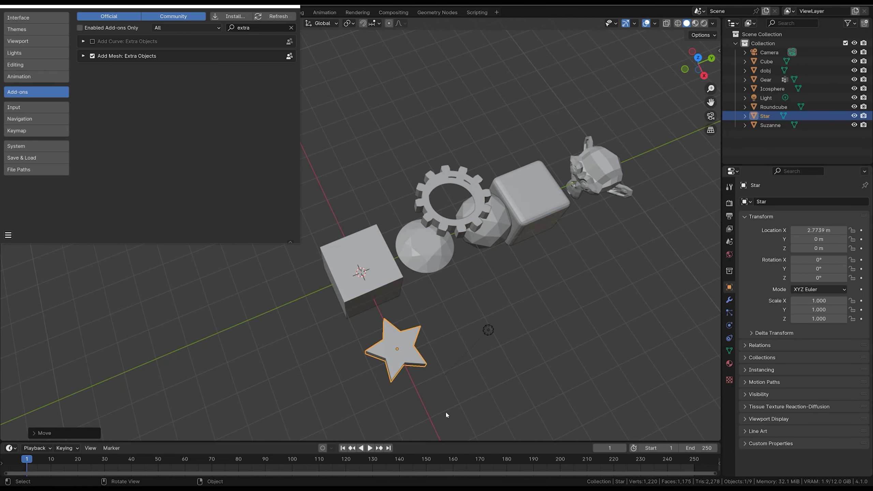
click(488, 330)
key(shift+a)
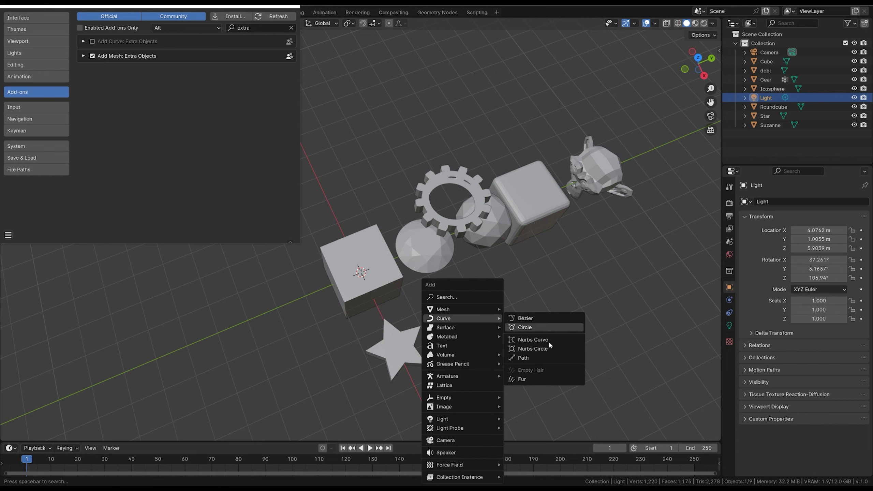
Enable Add Curve: Extra Objects, add a triangular Polygon curve, and delete the cube
click(92, 42)
click(455, 286)
key(shift+a)
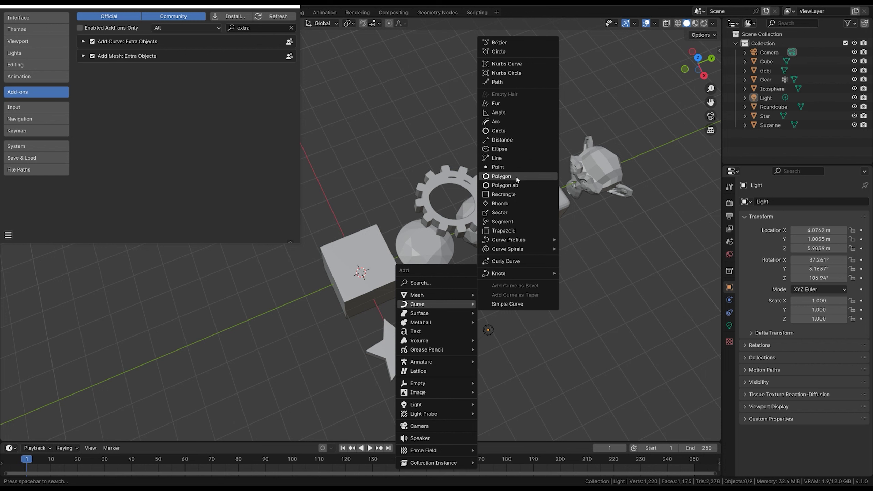
click(520, 185)
click(391, 284)
key(Delete)
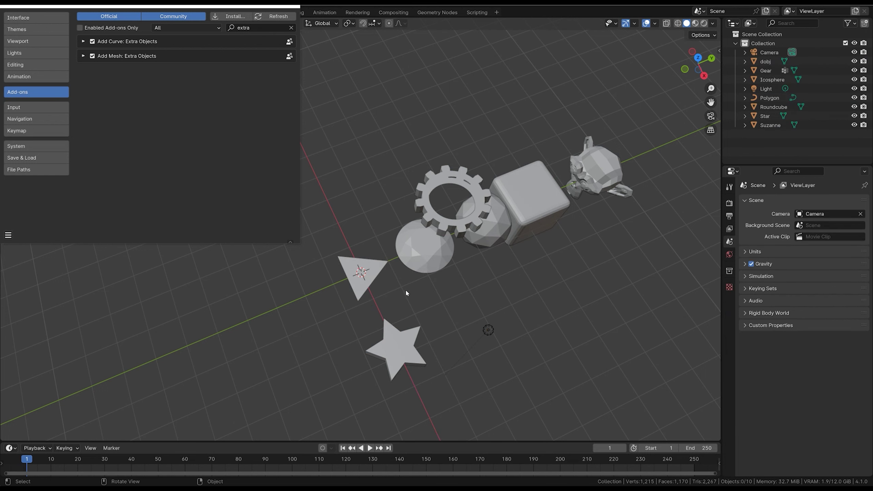
Add an Arc curve and return to Object Mode
key(shift+a)
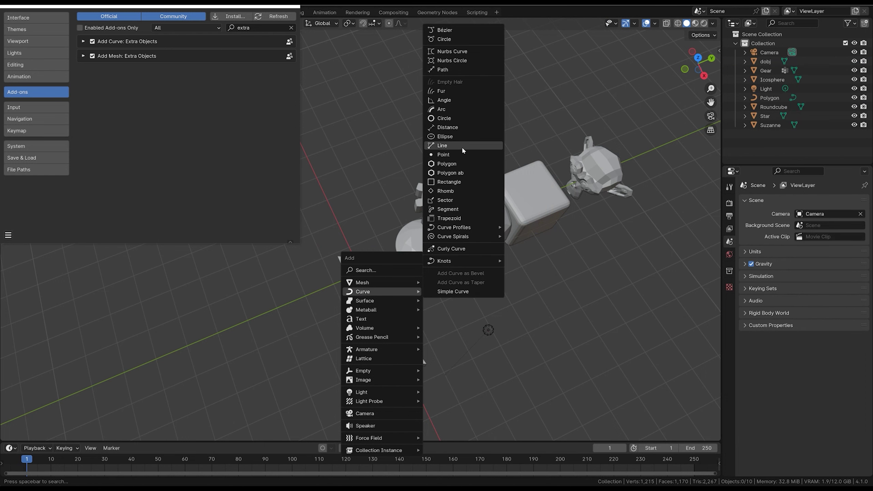
click(464, 110)
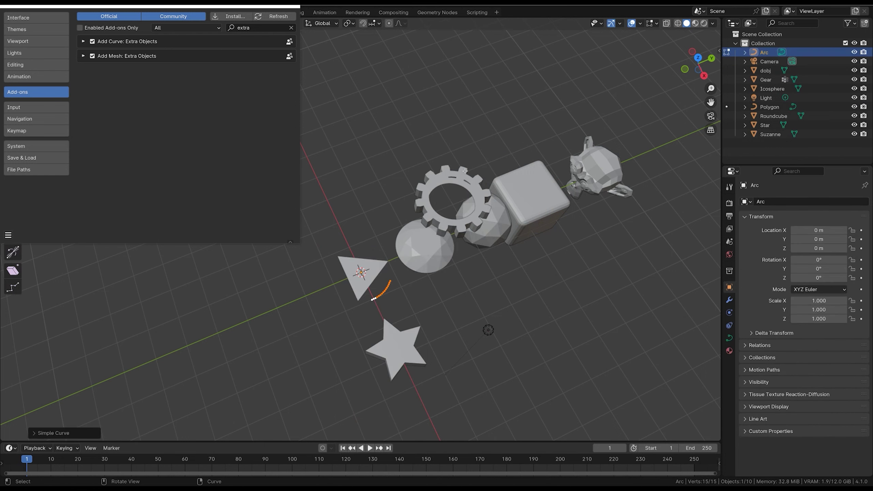
key(Tab)
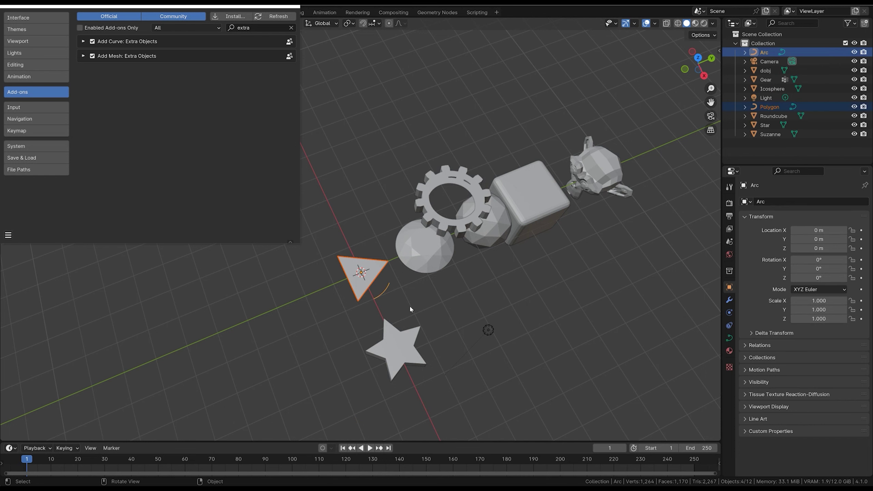
Select all objects and delete them, leaving only the Camera
click(419, 300)
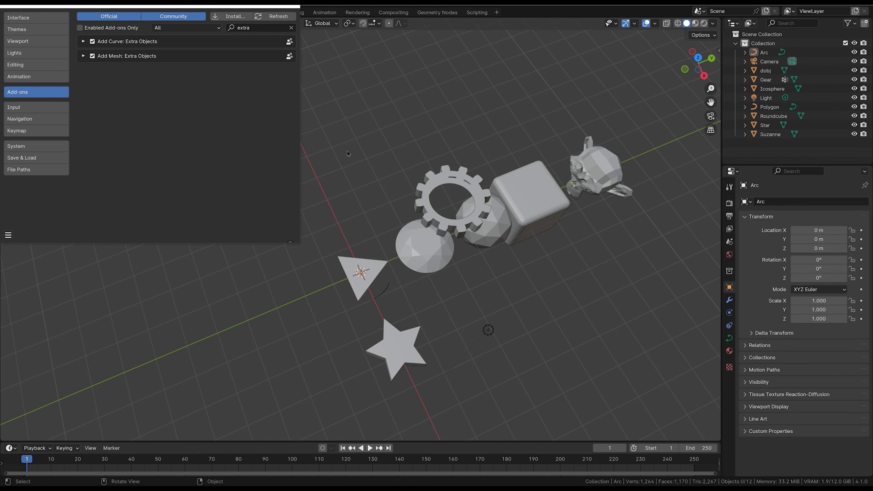
key(a)
key(x)
click(495, 292)
Add a logarithmic spiral curve and set Turns 4, Radius 1.30, Height 1.77
key(shift+a)
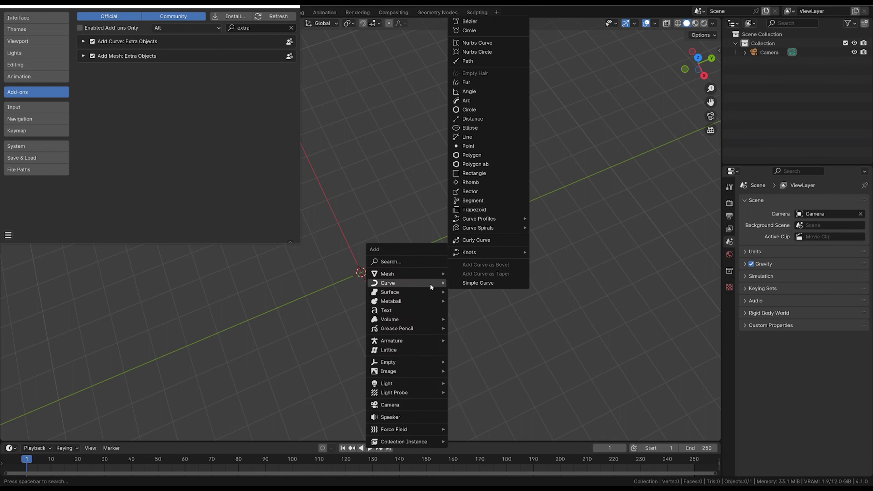
mouse_move(478, 228)
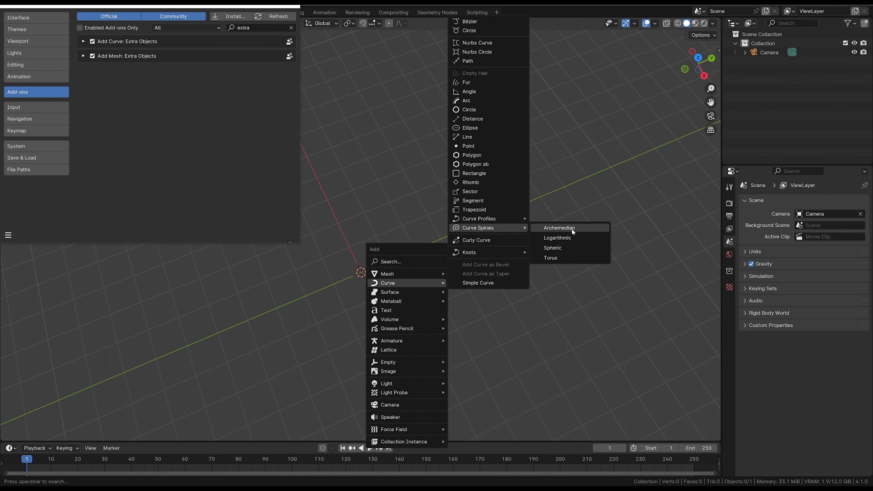
click(584, 238)
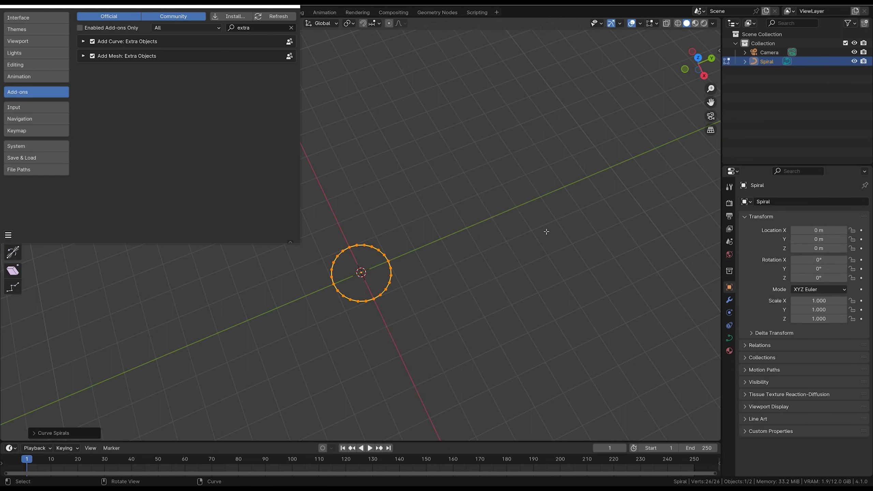
middle_drag(546, 232, 425, 236)
click(42, 436)
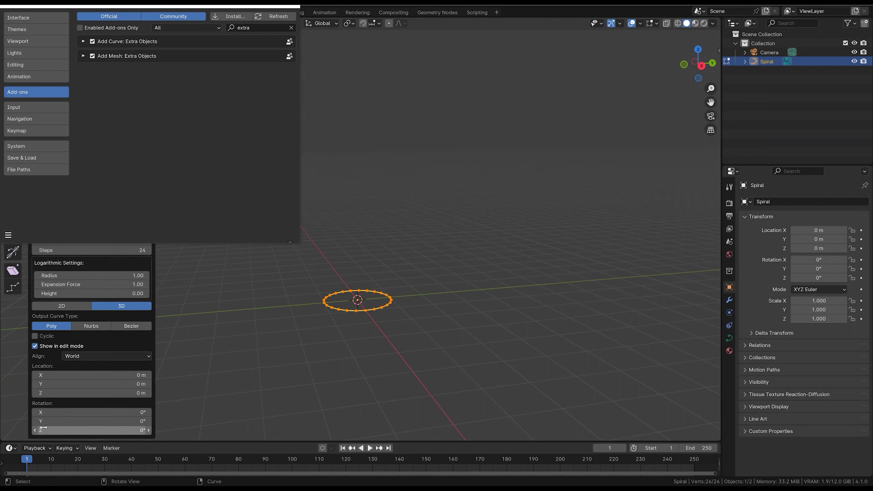
drag(183, 244, 183, 168)
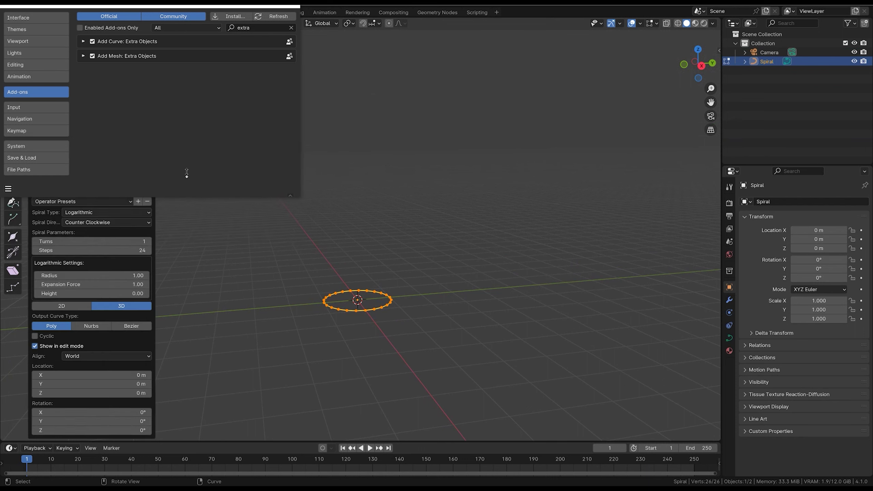
click(148, 241)
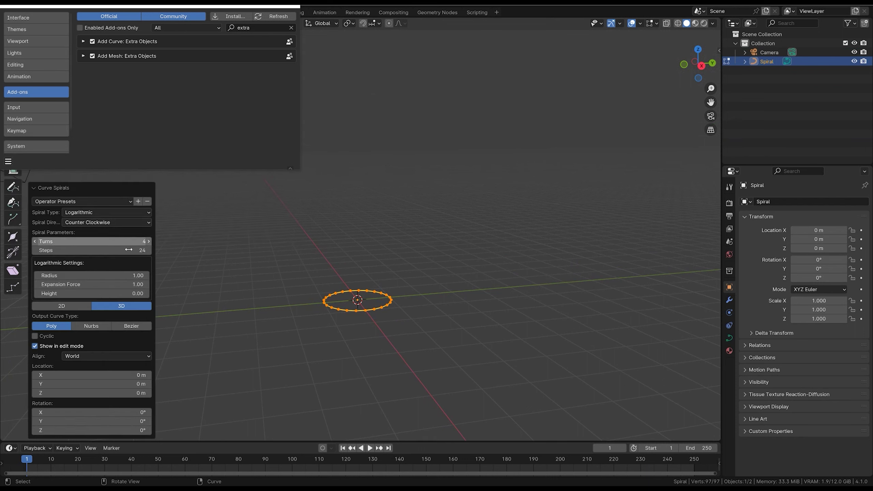
drag(106, 277, 127, 293)
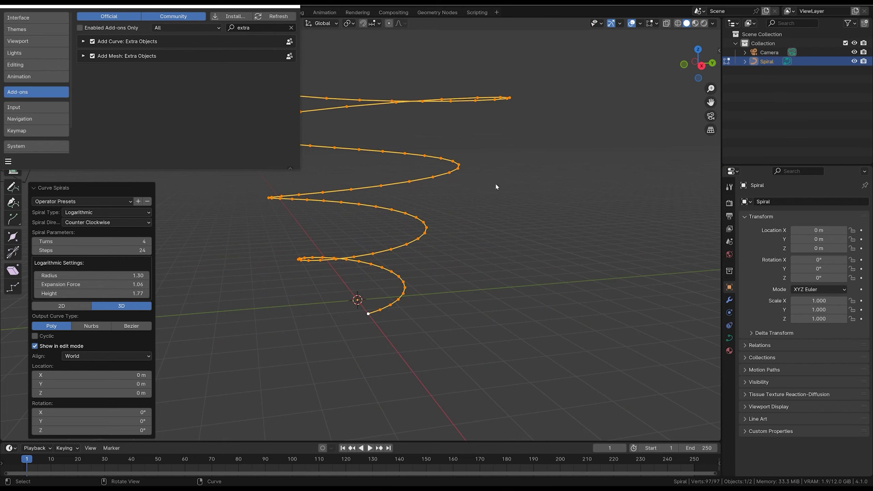
Orbit around the spiral to bring the camera into view and return to Object Mode
mouse_move(496, 182)
middle_down()
mouse_move(480, 252)
mouse_move(490, 295)
mouse_move(395, 247)
mouse_move(485, 238)
mouse_move(438, 258)
middle_up()
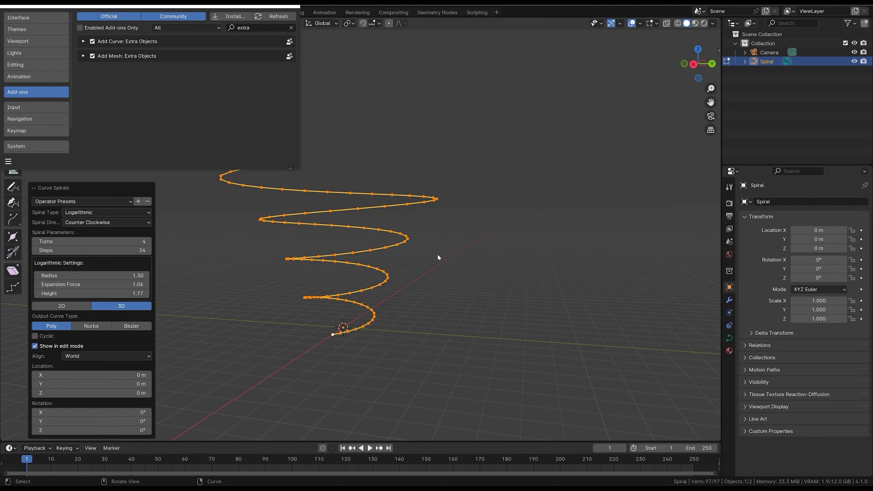
middle_drag(445, 237, 502, 240)
key(Tab)
key(shift+a)
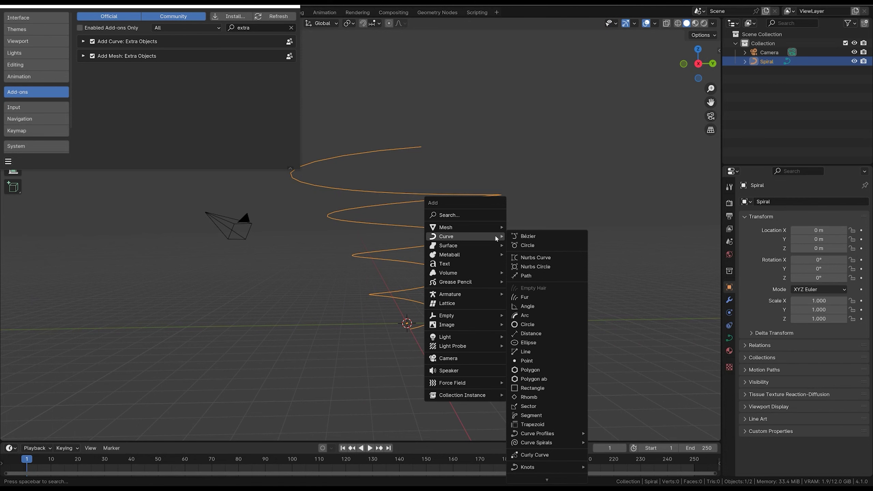
mouse_move(463, 228)
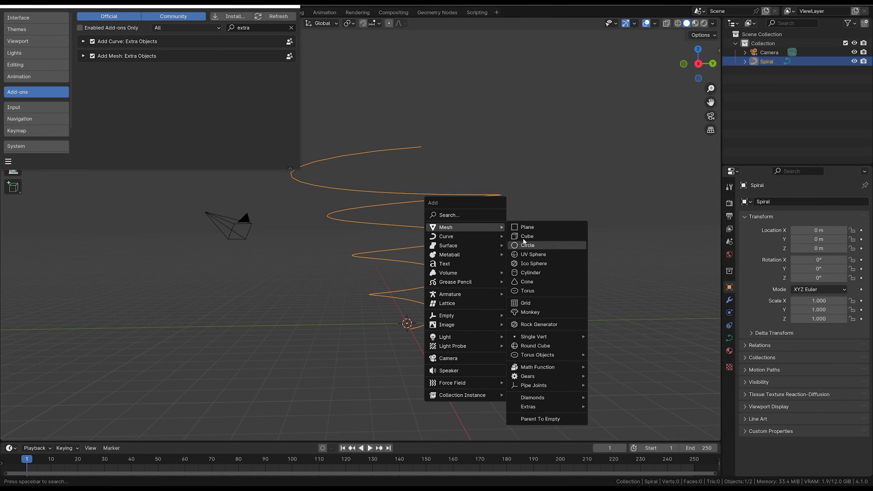
key(Escape)
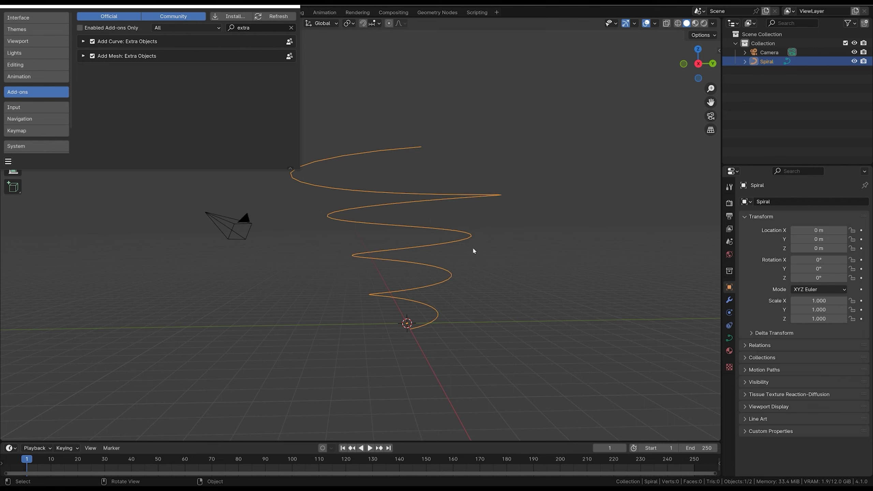
Clear the 'extra' add-on filter and delete the spiral curve
click(477, 242)
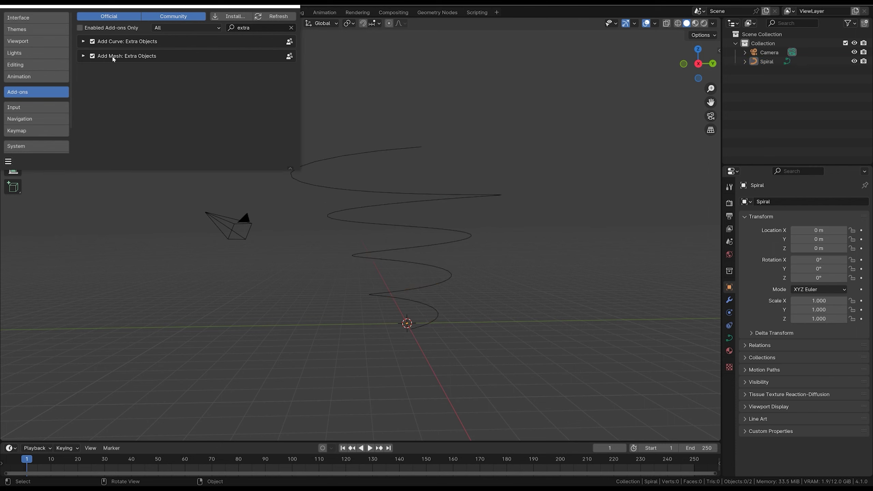
click(292, 28)
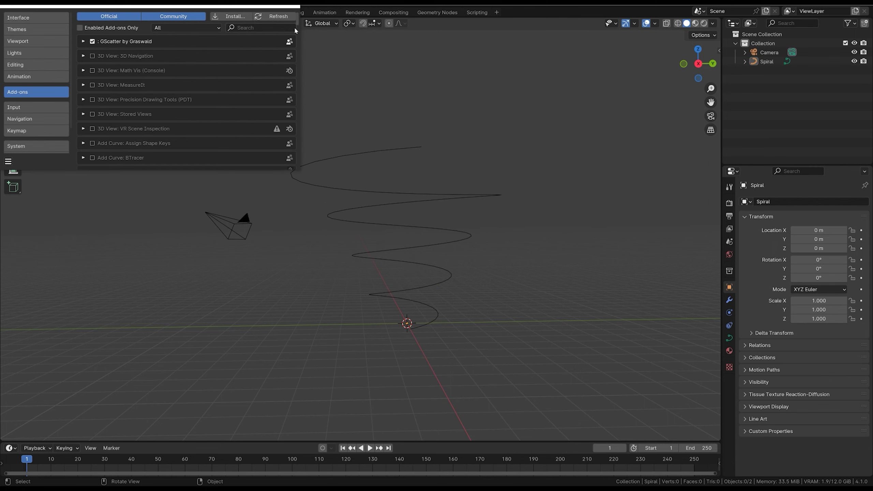
click(395, 297)
key(x)
click(388, 244)
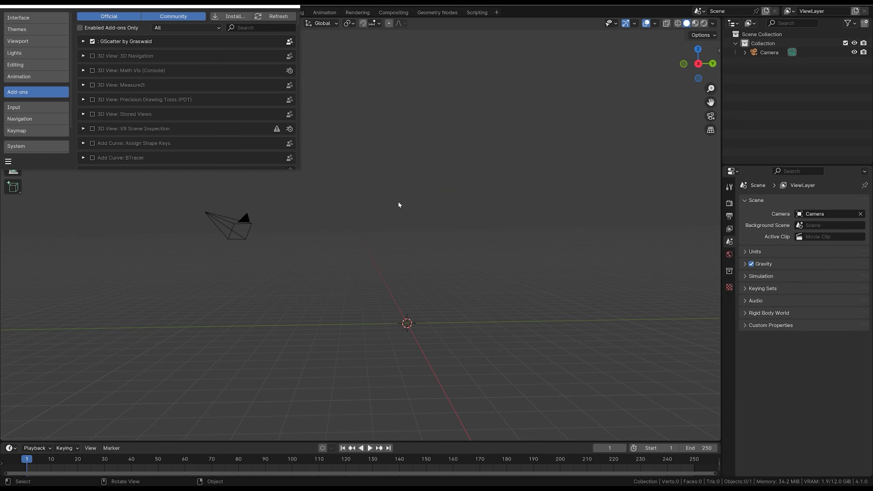
Search the add-ons list for 'boo' to show Object: Bool Tool
click(261, 28)
text(b)
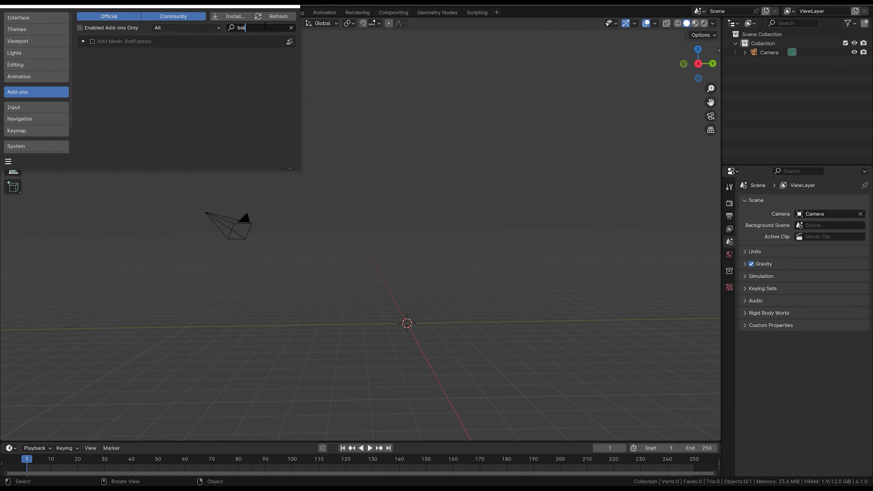
text(oo)
key(shift+a)
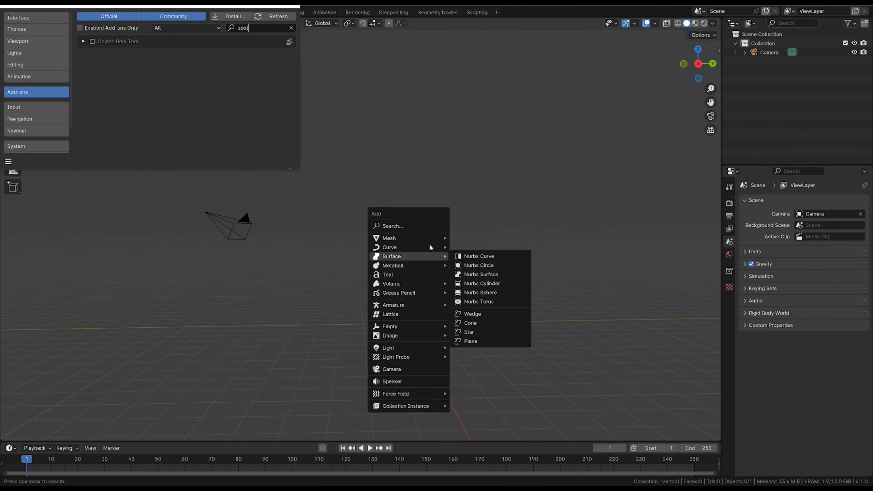
Add a cube and a duplicate, Cube.001, shifted along X so the two overlap
click(482, 247)
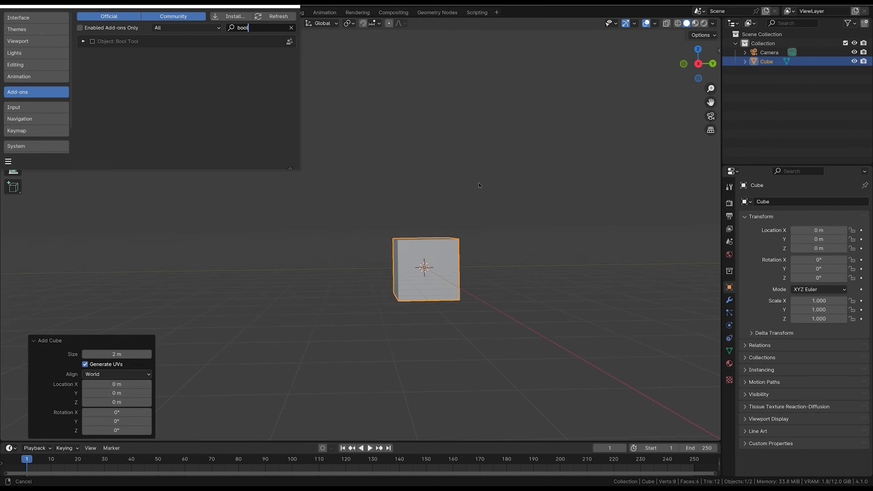
middle_drag(479, 186, 447, 269)
key(shift+d)
click(480, 225)
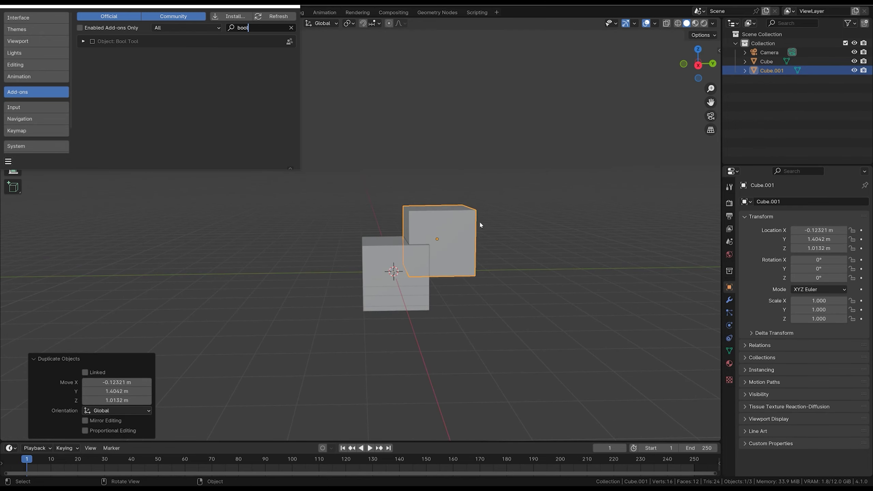
mouse_move(480, 225)
middle_down()
mouse_move(457, 240)
mouse_move(305, 132)
middle_up()
key(g)
key(x)
click(461, 234)
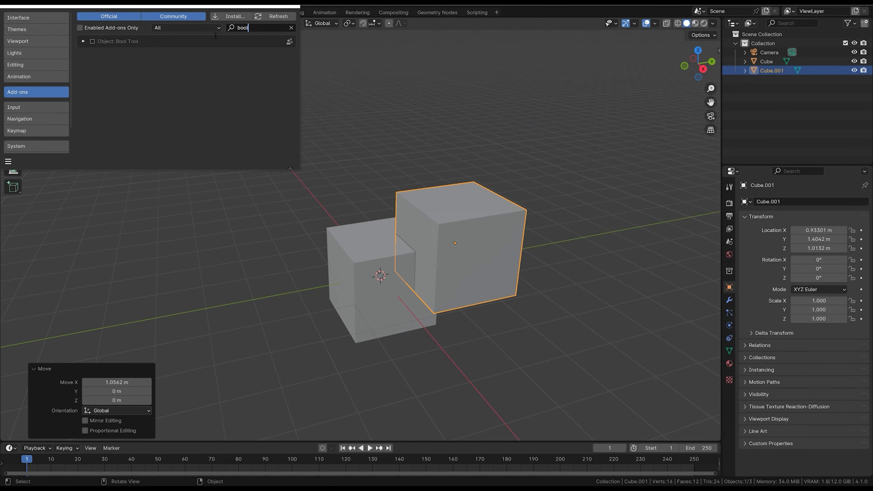
Give the original cube a Boolean Difference modifier with Cube.001 as the cutter
click(730, 300)
click(387, 283)
key(alt+a)
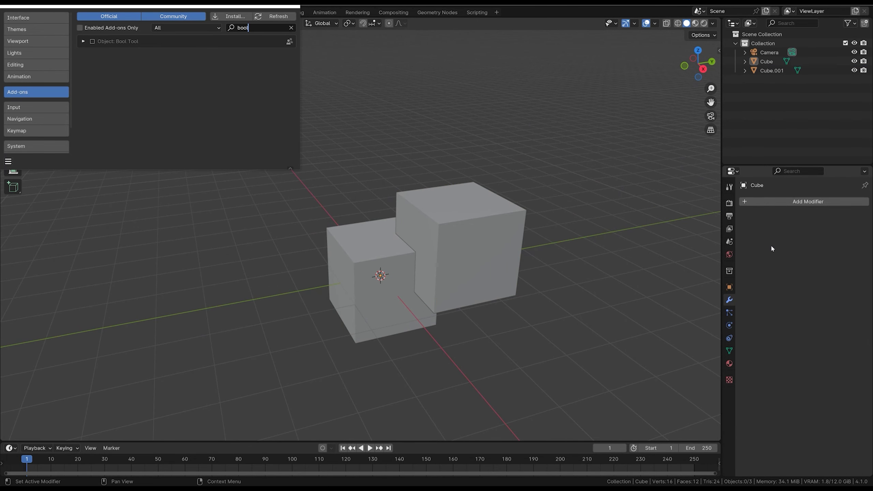
click(396, 321)
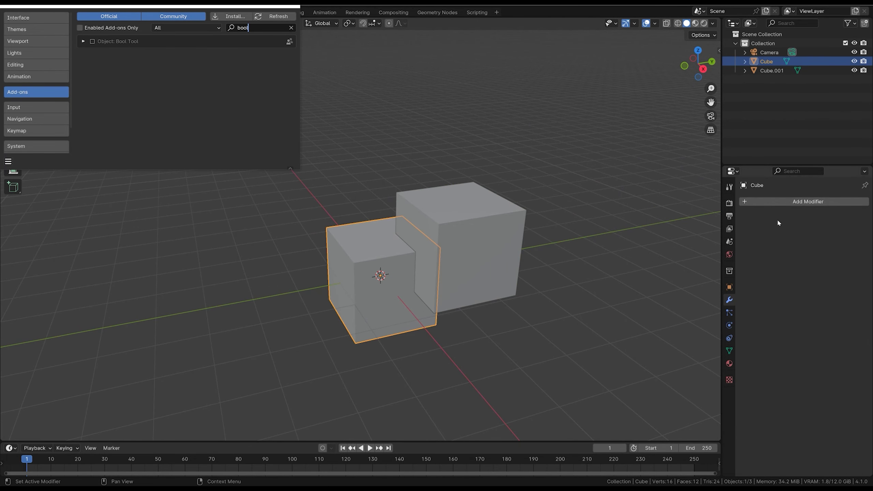
click(793, 201)
mouse_move(758, 233)
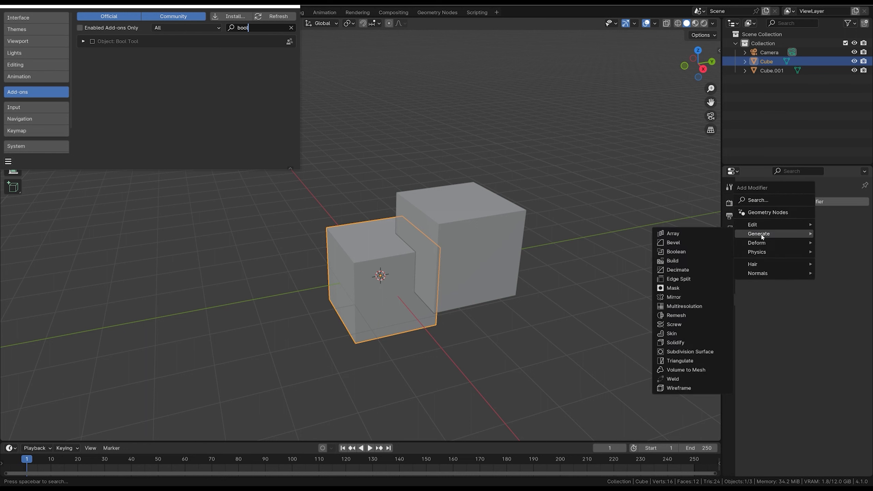
click(696, 253)
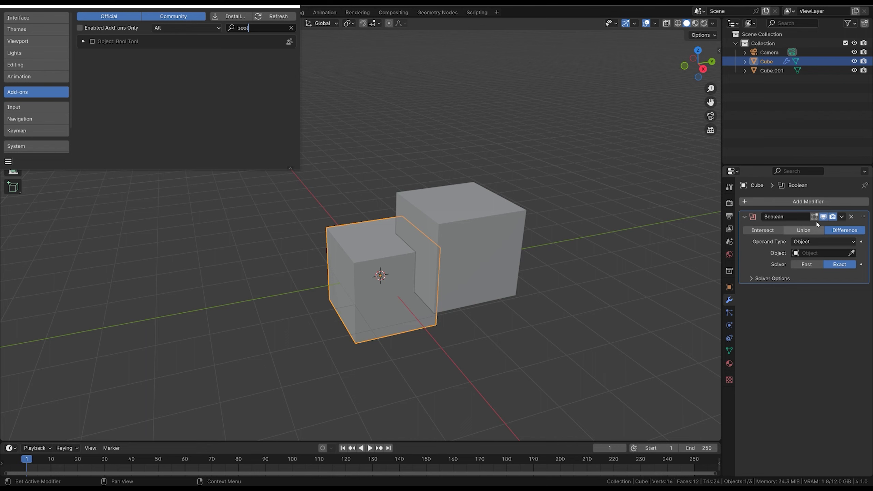
click(852, 254)
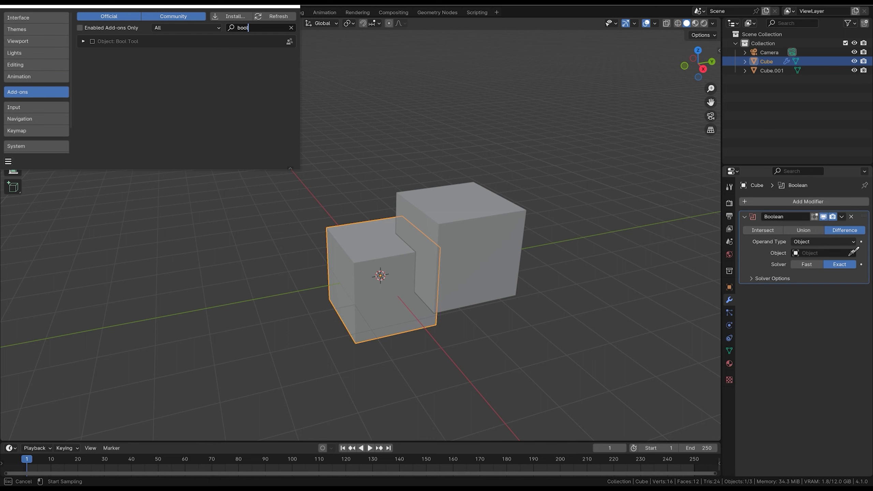
click(501, 251)
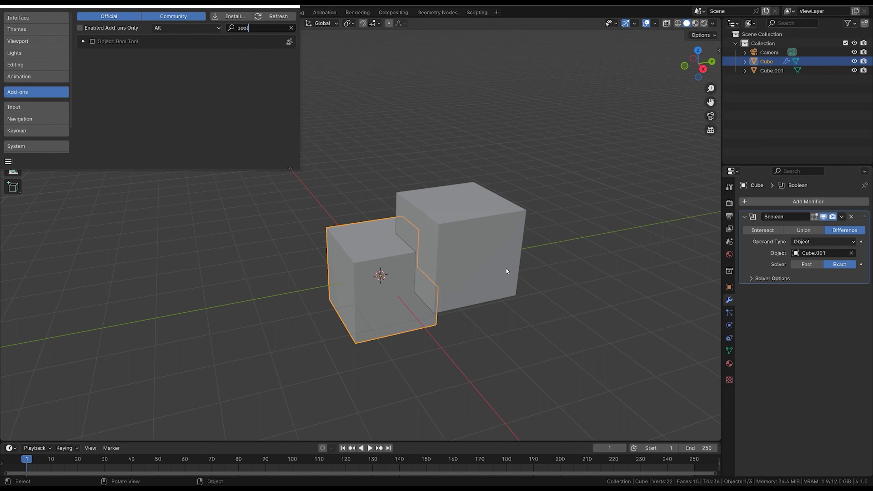
Set Cube.001's viewport Display As to Wire so the cut notch shows
click(481, 260)
click(729, 287)
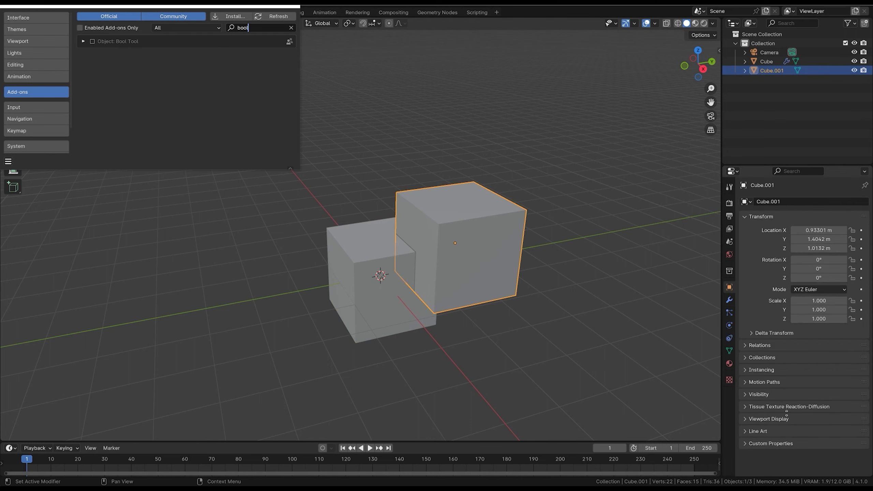
click(769, 418)
scroll(774, 276, down, 5)
click(818, 432)
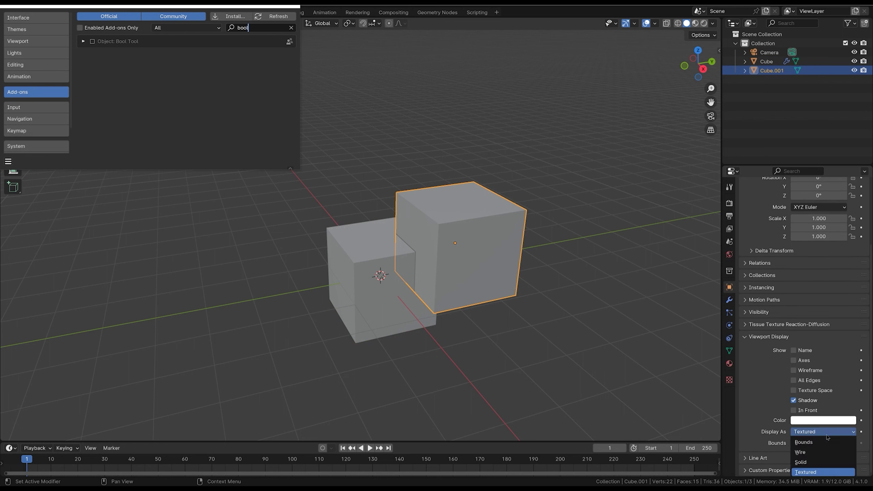
click(818, 452)
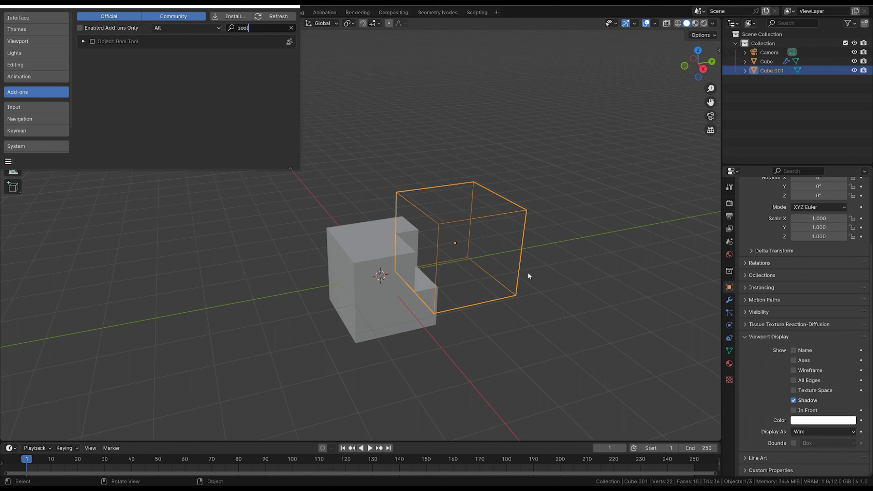
Duplicate the cut cube as Cube.002, remove its Boolean modifier, and offset it to overlap
click(373, 294)
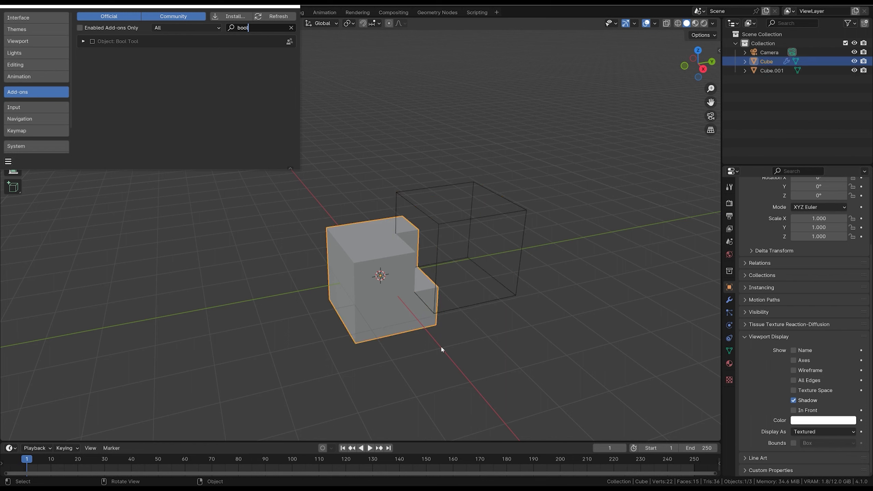
key(shift+d)
right_click(449, 321)
key(g)
key(y)
click(436, 294)
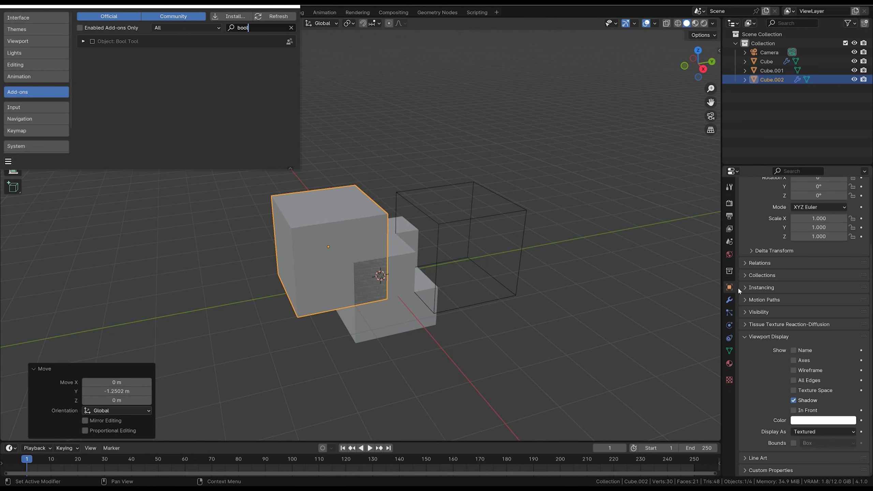
click(851, 216)
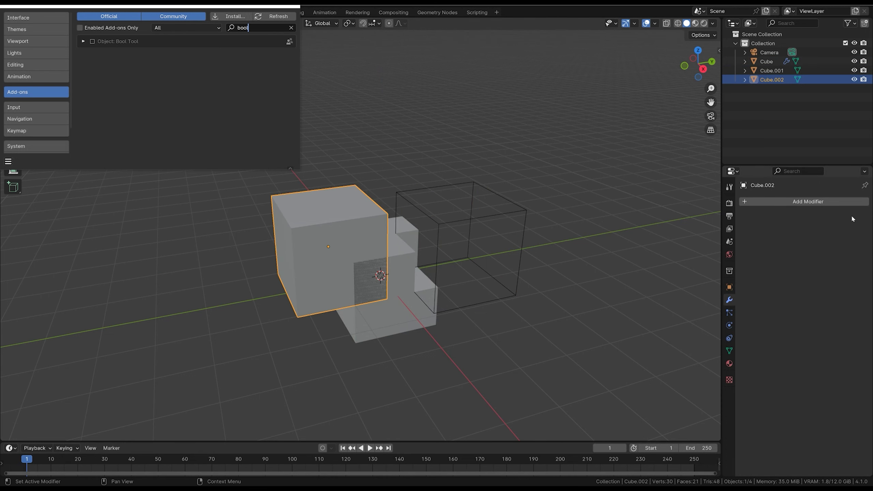
middle_drag(447, 310, 416, 326)
key(g)
click(404, 322)
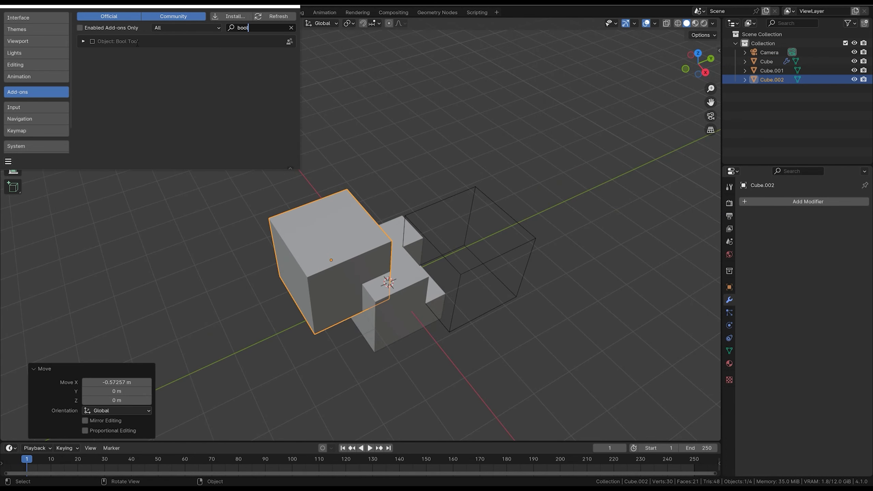
Enable the Bool Tool add-on, select both cubes, and bring up its boolean menu
key(Return)
click(92, 41)
middle_drag(402, 313, 386, 317)
shift+click(387, 317)
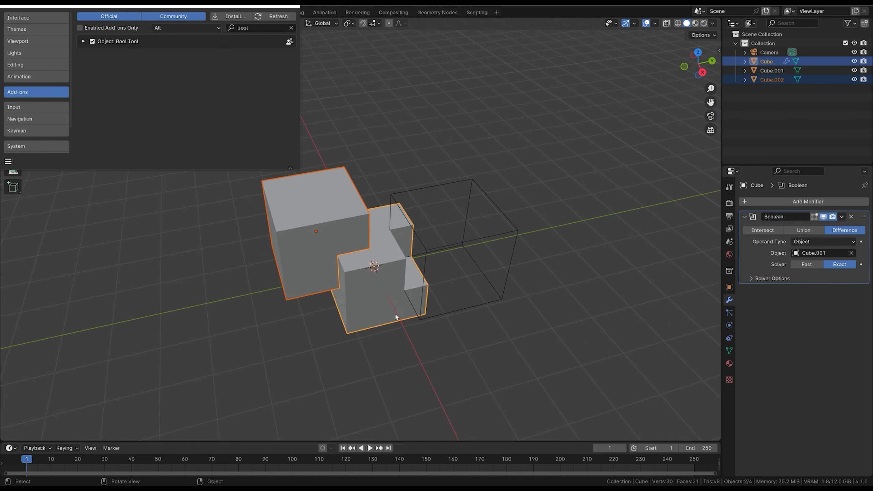
key(shift+ctrl+b)
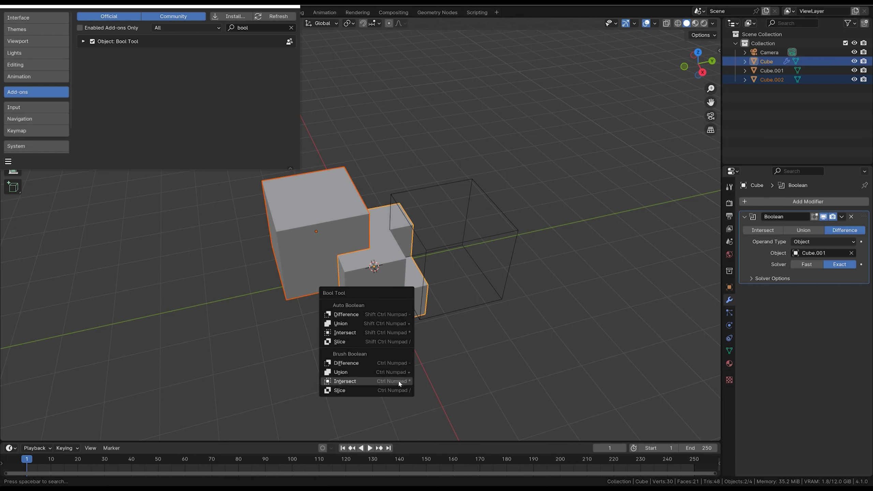
Cut a second Difference notch into the cube using Cube.002 via Bool Tool
click(397, 364)
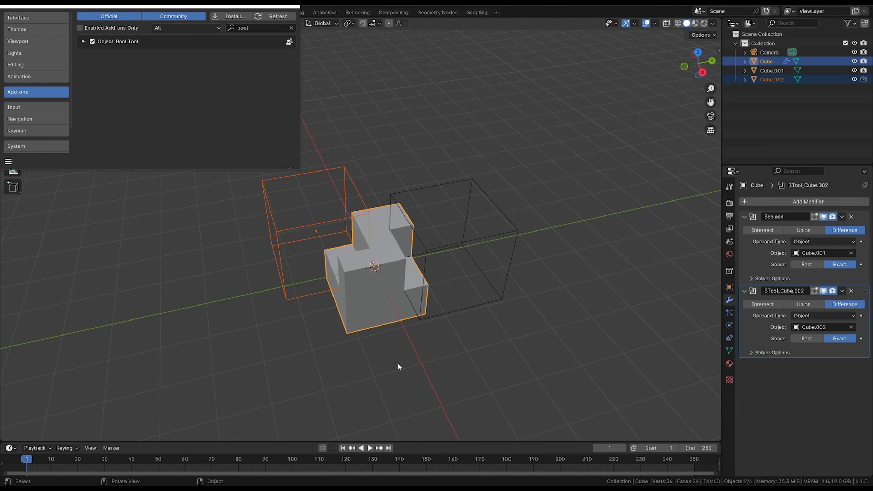
click(478, 245)
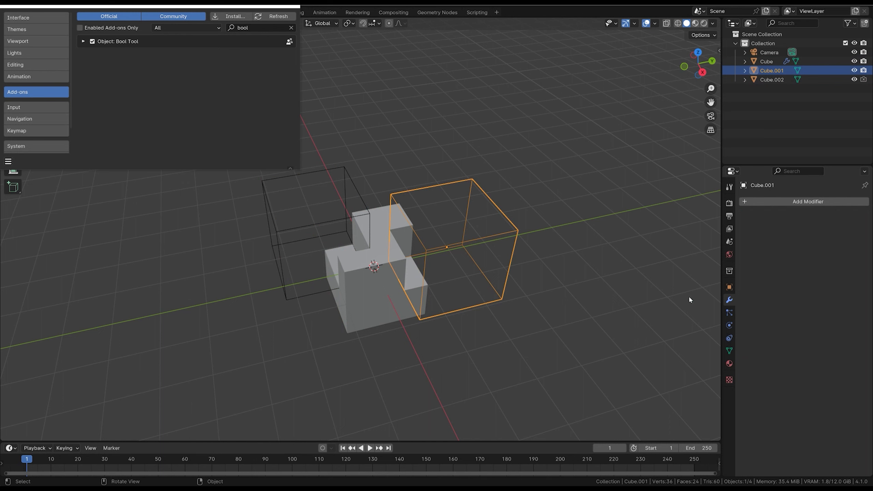
click(369, 216)
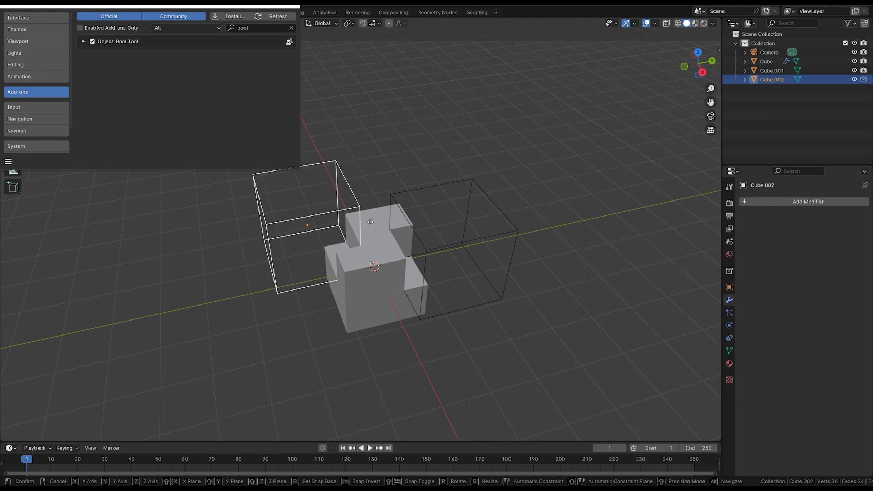
click(387, 220)
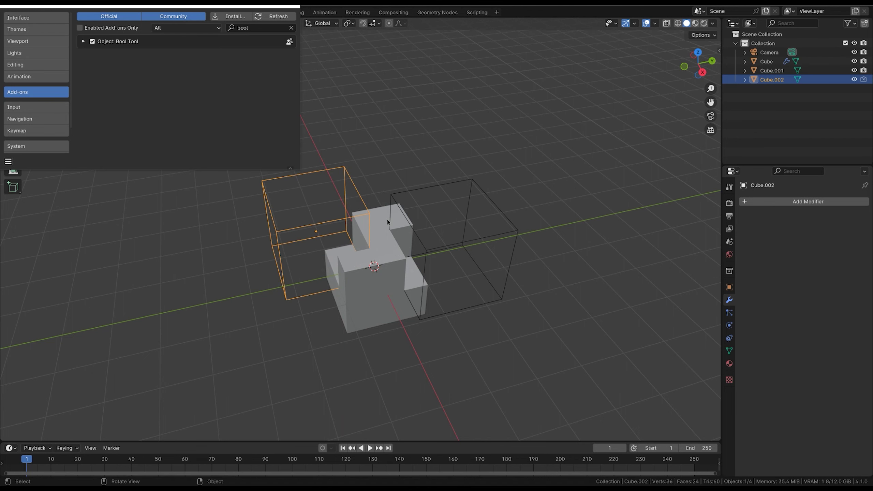
shift+click(388, 220)
Review the cutter cubes, make the timeline taller, and clear the add-on search filter
key(ctrl+KP_Subtract)
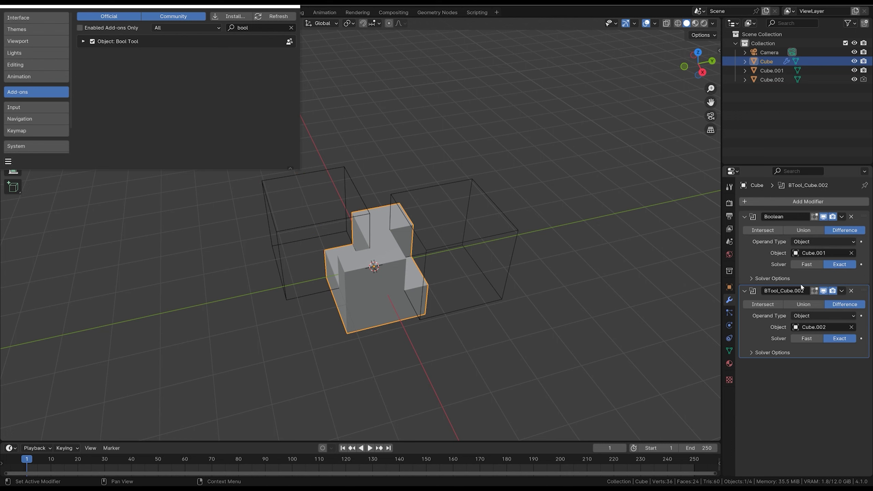
click(360, 196)
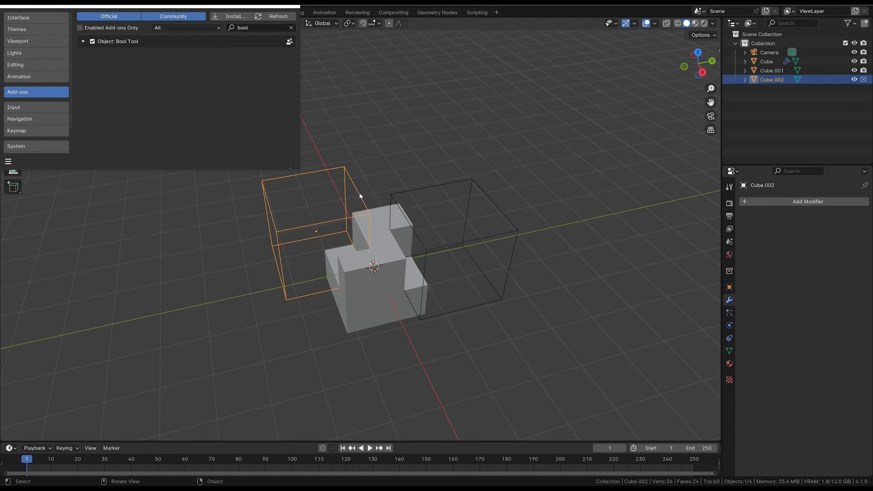
click(435, 255)
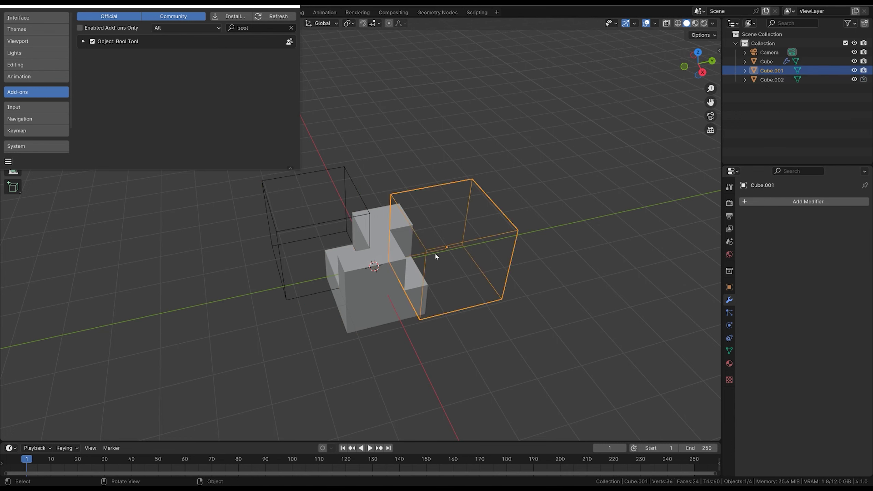
click(382, 236)
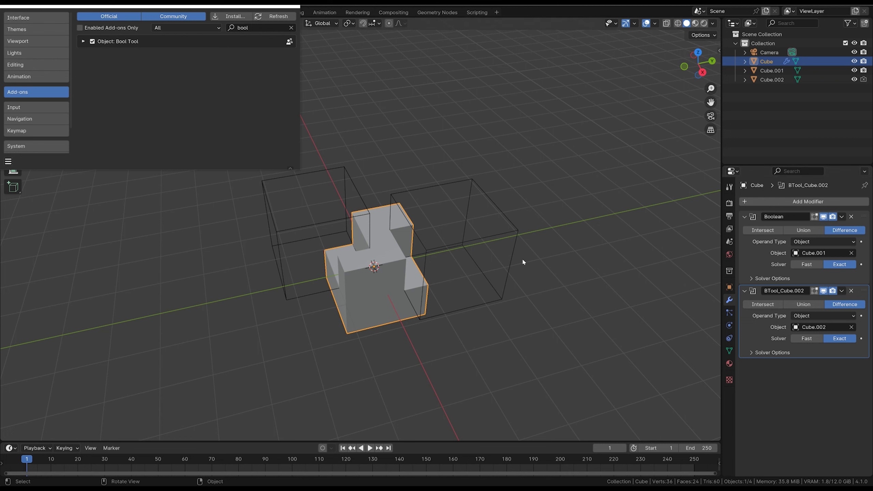
drag(551, 442, 544, 267)
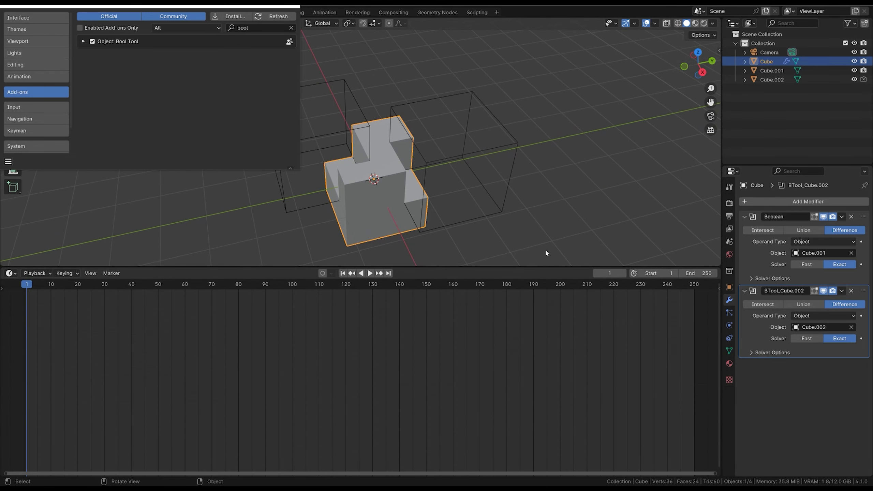
click(292, 28)
Switch the timeline to a Shader Editor, filter add-ons by 'node', and create Material.001
click(10, 273)
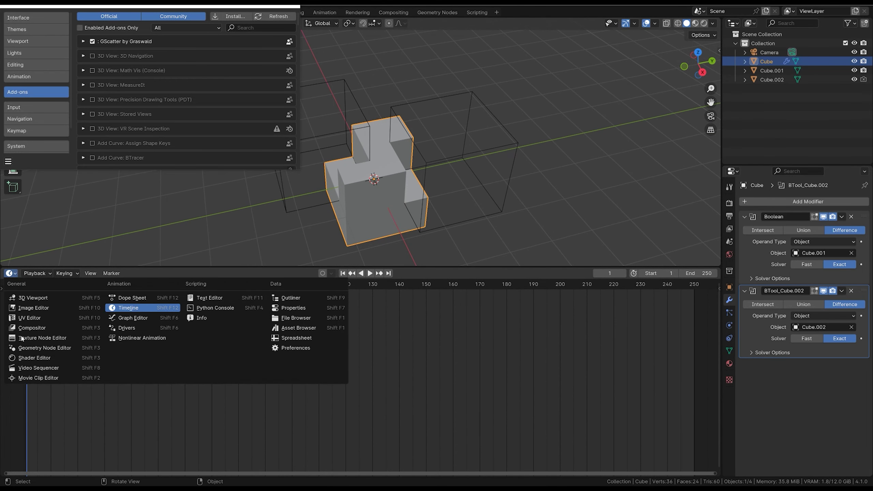
click(45, 358)
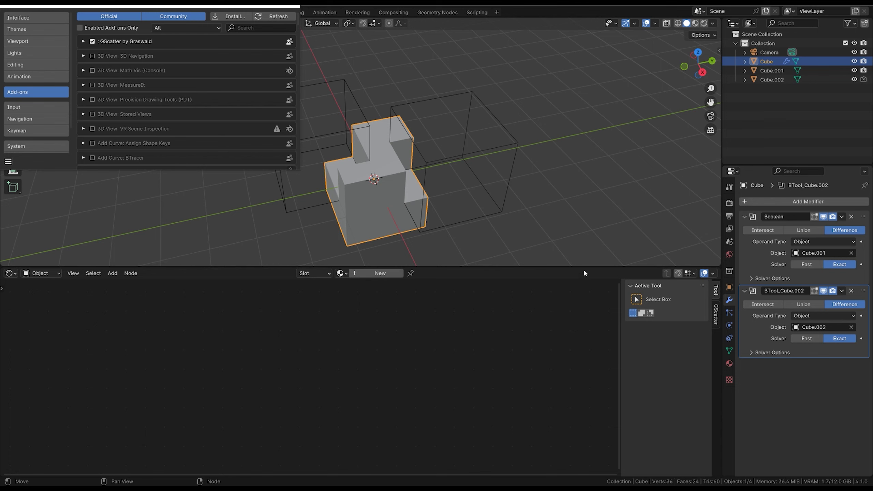
click(261, 28)
text(node)
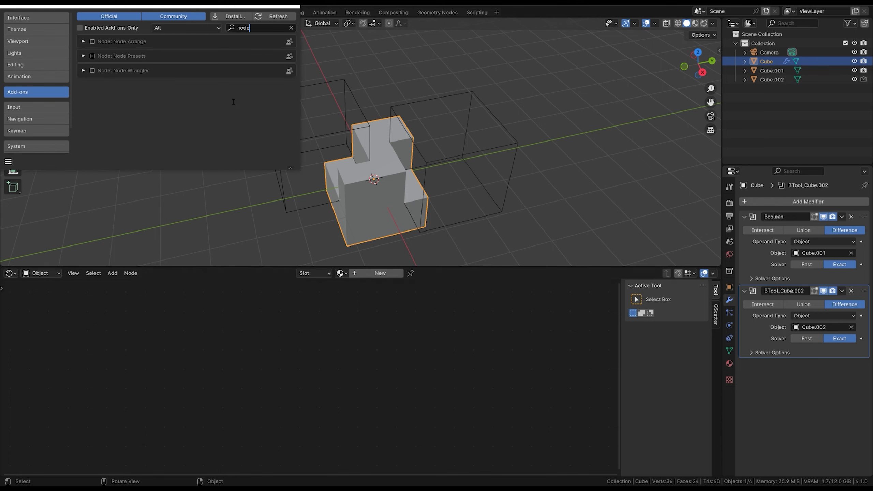
key(Return)
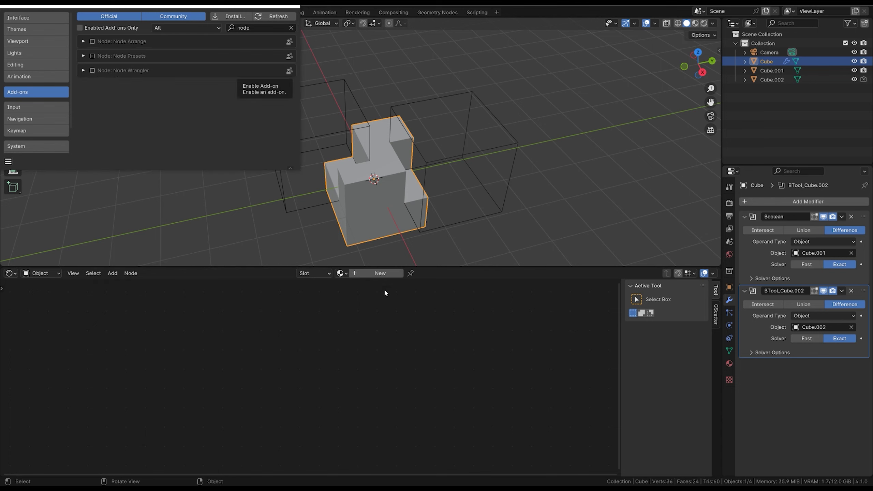
scroll(373, 227, up, 1)
click(381, 273)
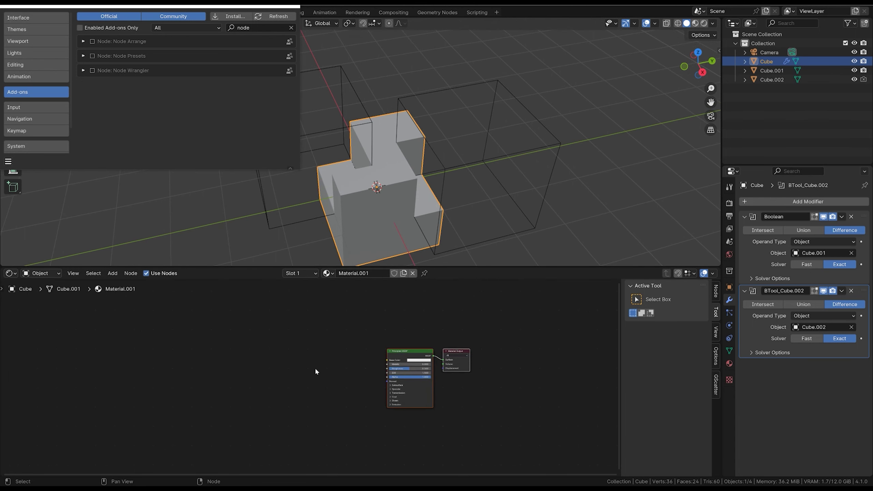
Add a Noise Texture node to the left of the Principled BSDF
key(shift+a)
text(nos)
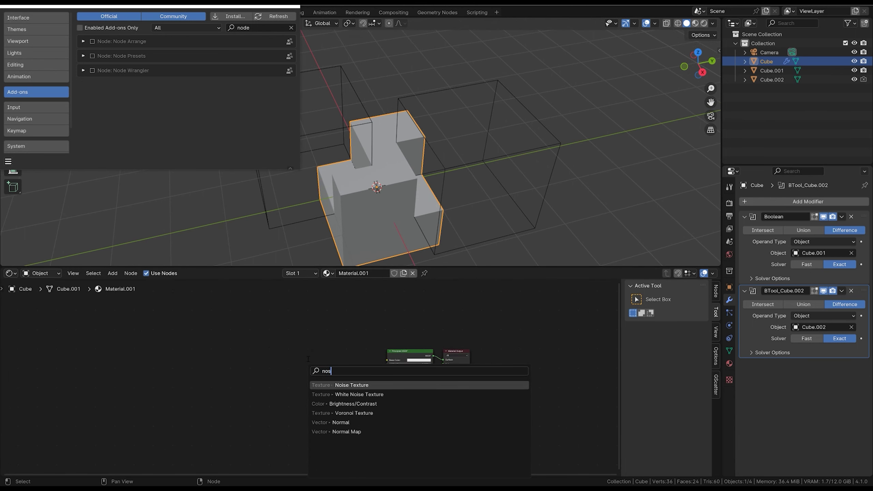
key(Return)
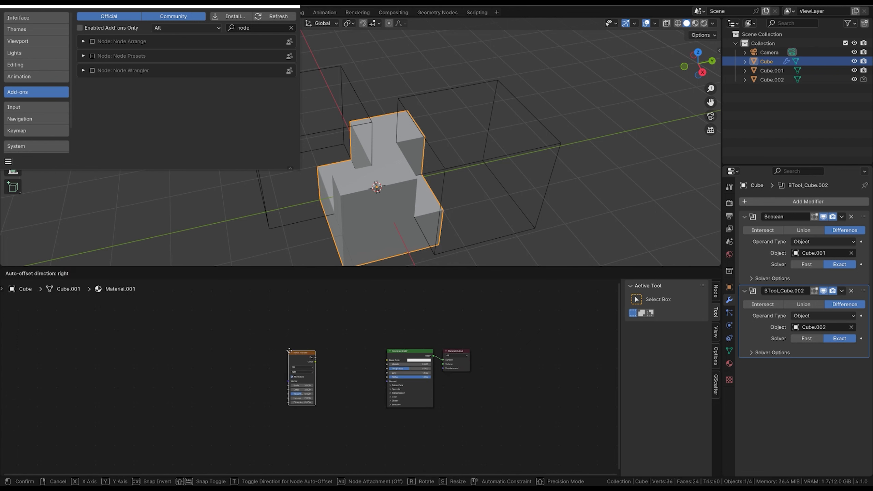
click(299, 342)
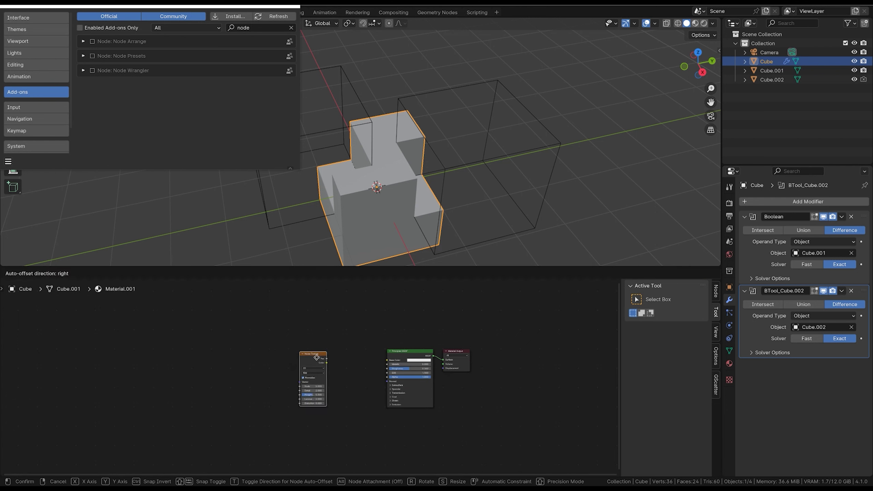
drag(323, 356, 325, 355)
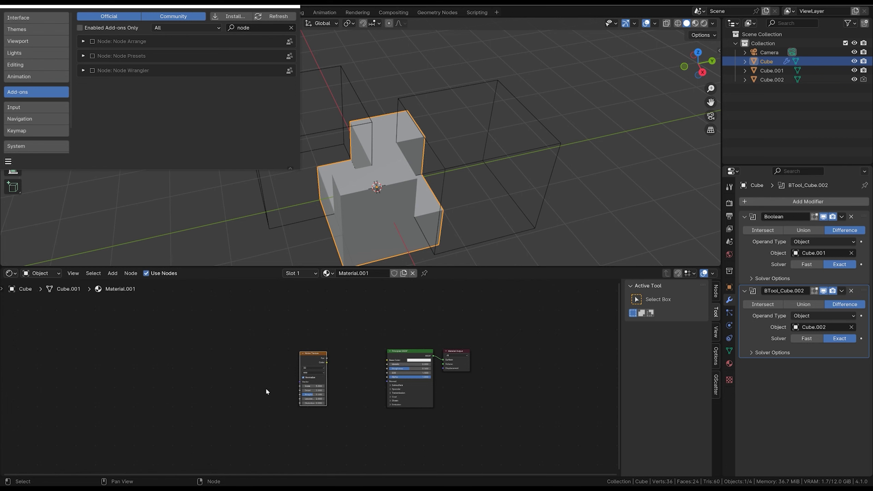
drag(304, 357, 300, 353)
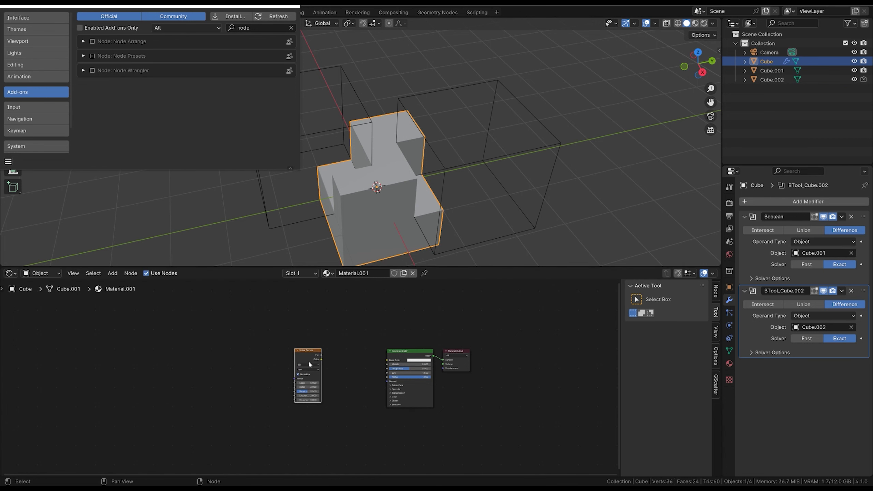
Add a Mapping node to the left of the Noise Texture
key(shift+a)
click(259, 360)
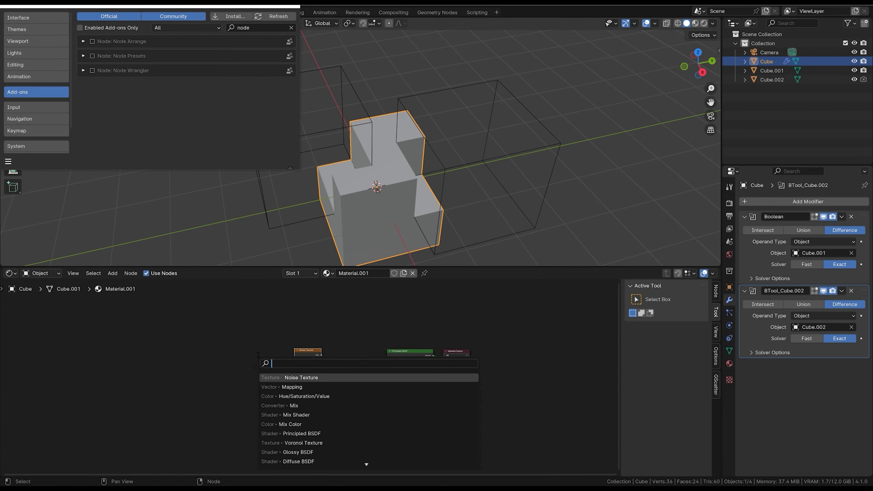
text(mapp)
key(Return)
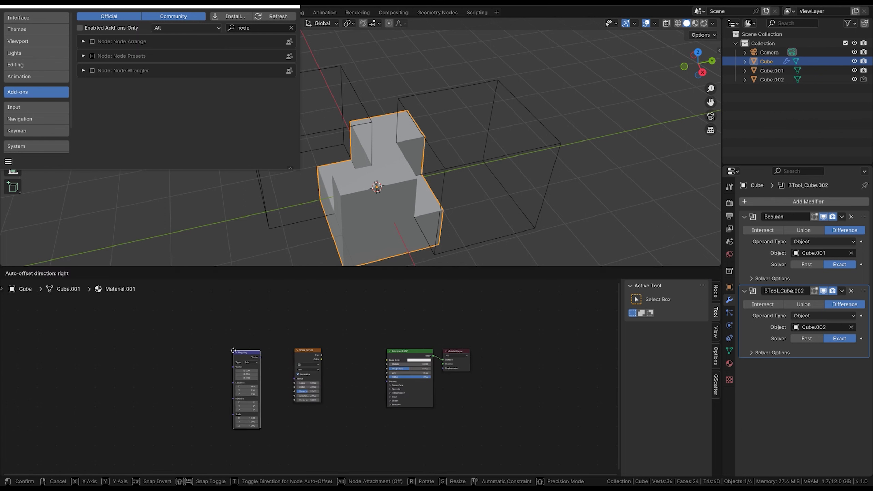
click(211, 354)
Add a Texture Coordinate node and wire it through Mapping into Noise Texture
key(shift+a)
click(210, 360)
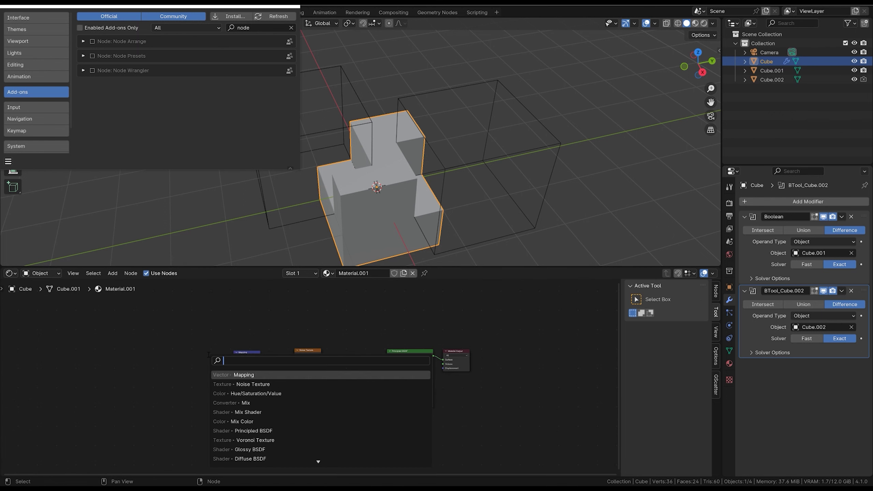
text(texturwe)
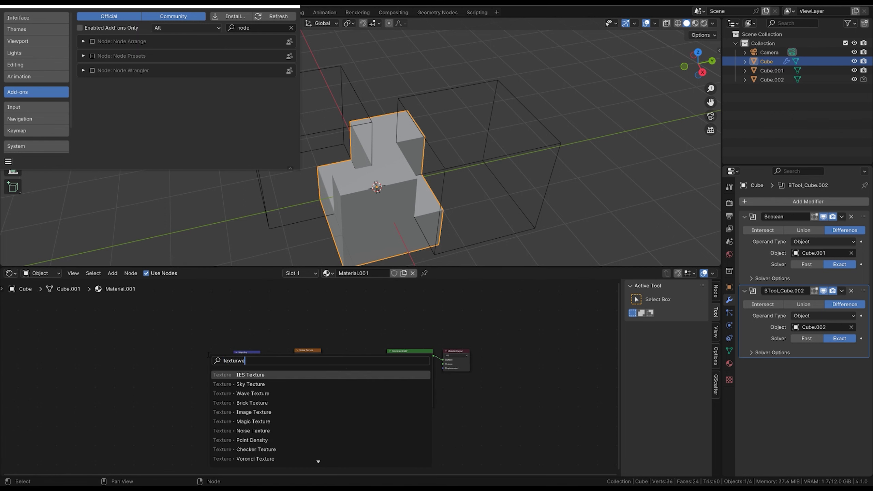
text( co)
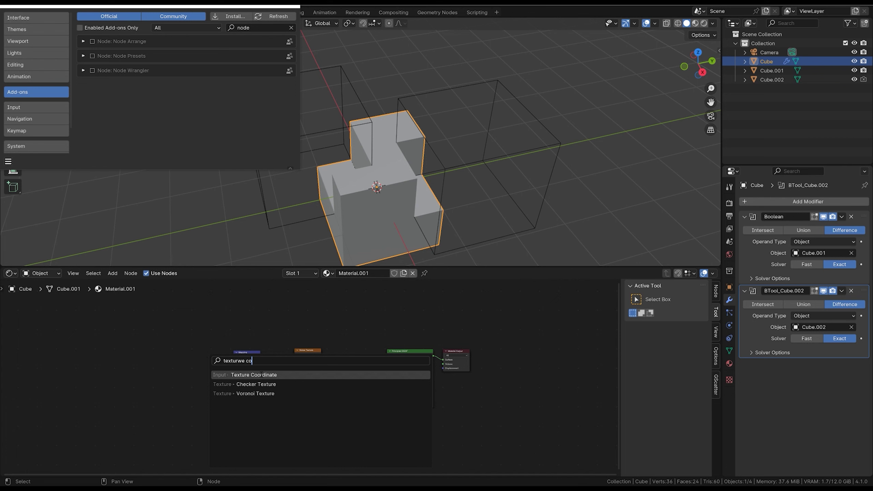
key(Return)
click(183, 353)
drag(207, 371, 293, 380)
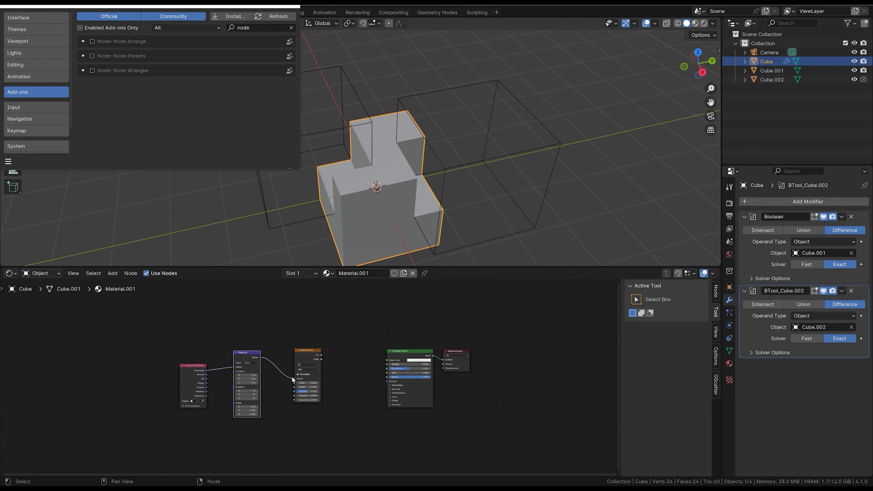
Delete the Texture Coordinate and Mapping nodes
drag(292, 340, 179, 418)
mouse_move(244, 351)
mouse_down()
mouse_move(251, 369)
mouse_move(258, 354)
mouse_up()
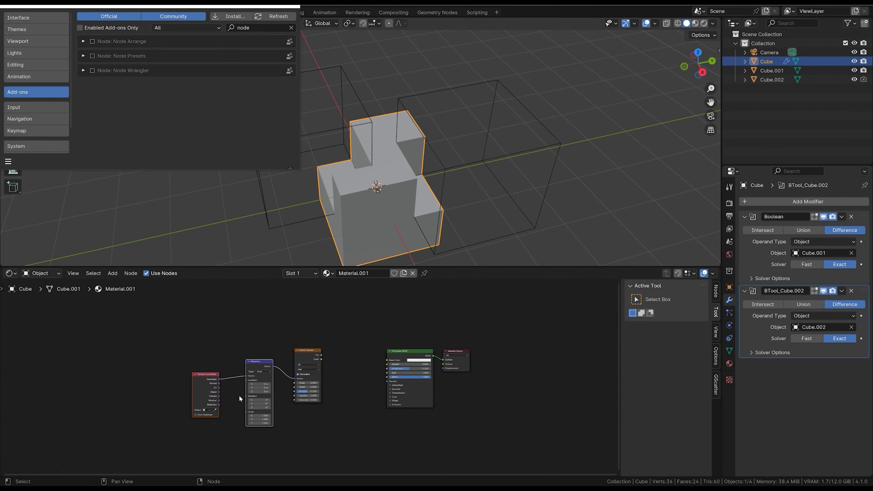
key(Delete)
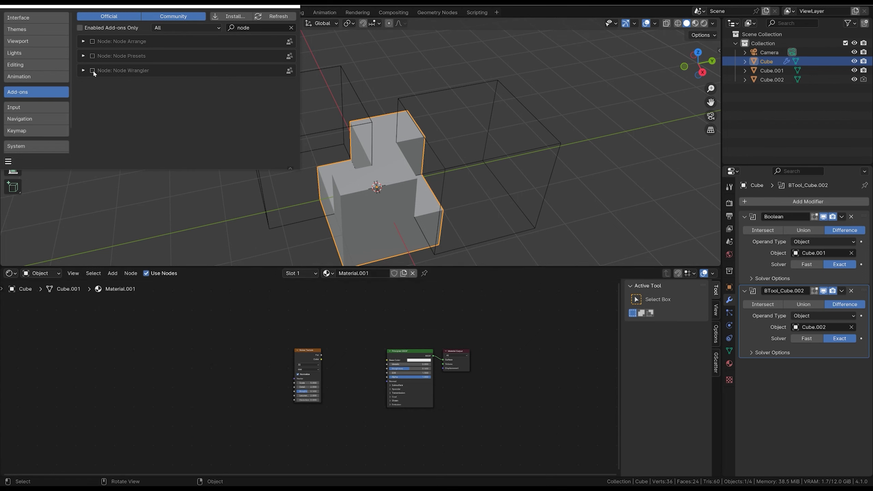
Enable Node Wrangler and auto-add Texture Coordinate and Mapping to Noise Texture with Ctrl+T
click(92, 70)
drag(303, 354, 290, 355)
key(ctrl+t)
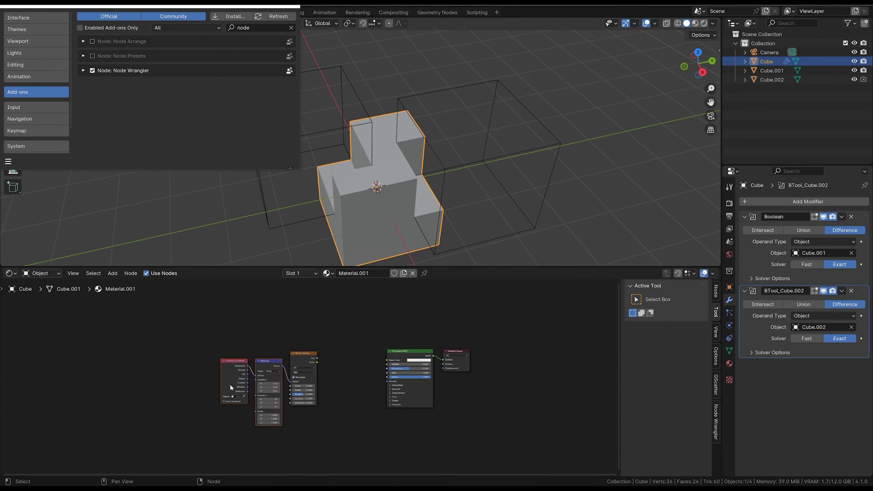
drag(231, 388, 213, 374)
mouse_move(252, 348)
mouse_down()
mouse_move(264, 357)
mouse_move(266, 350)
mouse_up()
drag(204, 340, 277, 438)
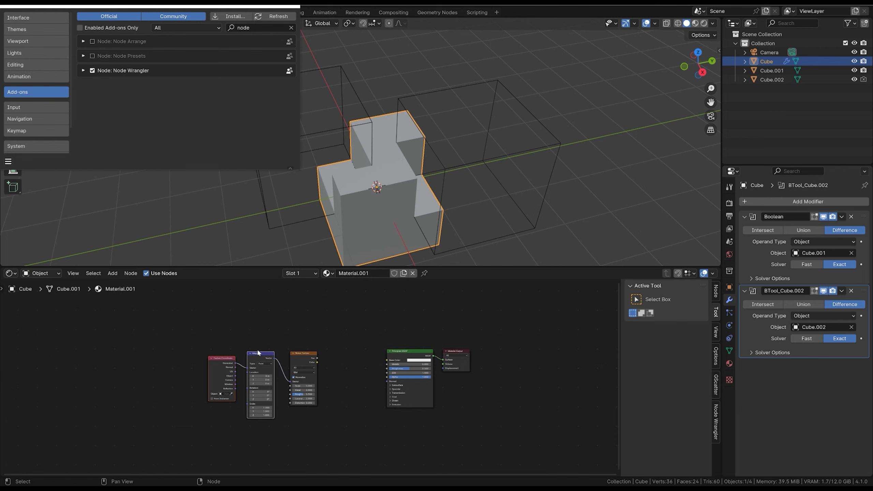
drag(210, 384, 205, 374)
drag(248, 340, 254, 334)
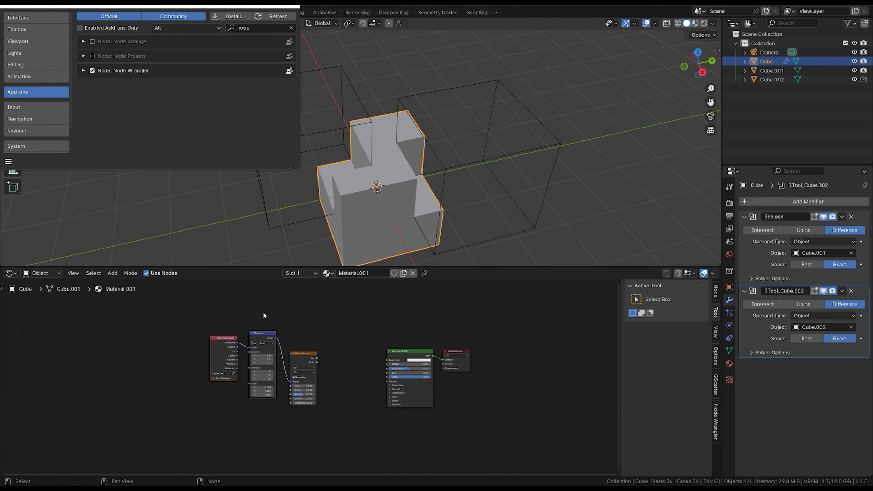
Box-select the Texture Coordinate, Mapping and Noise Texture nodes and delete them
mouse_move(185, 422)
mouse_down()
mouse_move(262, 328)
mouse_move(286, 313)
mouse_up()
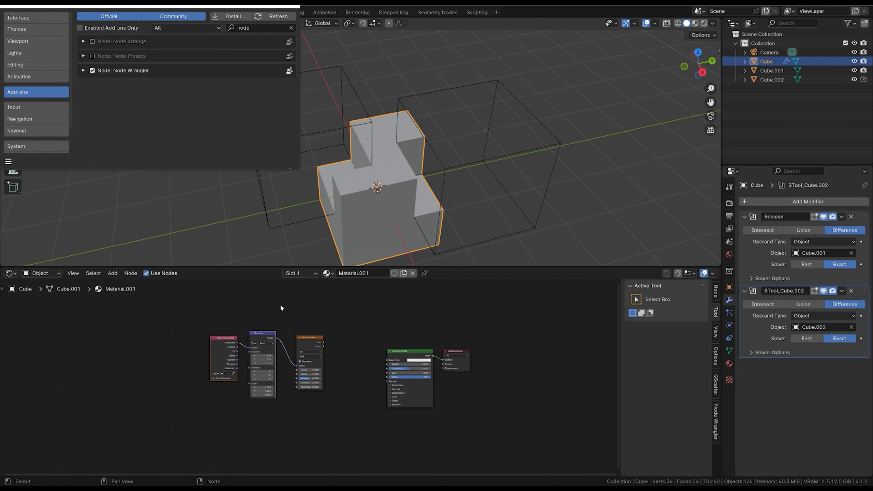
drag(191, 426, 333, 301)
key(x)
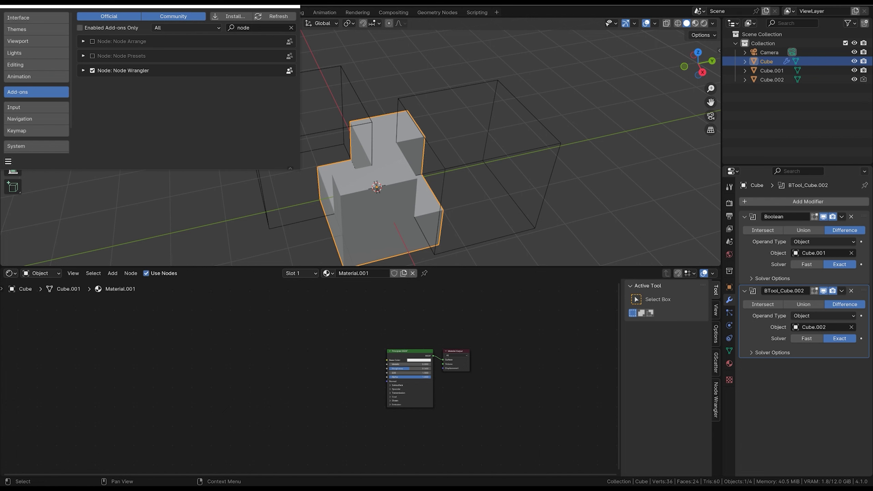
mouse_move(304, 361)
mouse_down()
mouse_move(277, 356)
mouse_move(237, 323)
mouse_move(301, 296)
mouse_move(387, 361)
mouse_up()
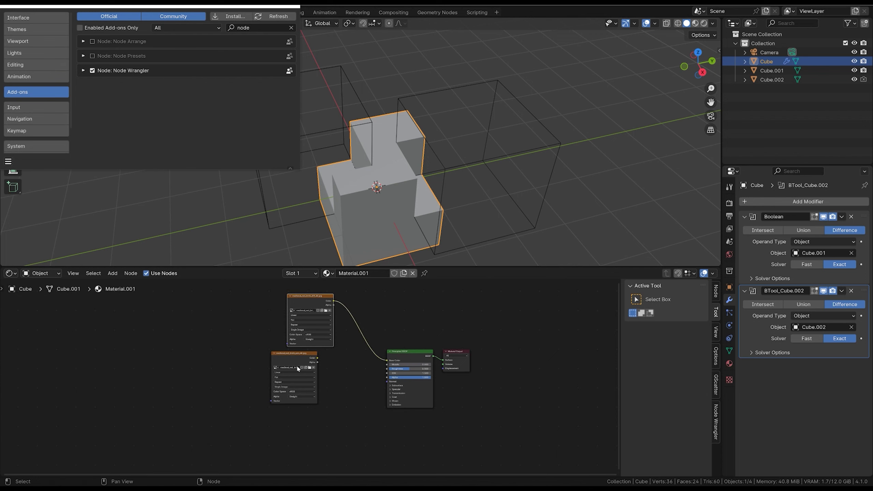
drag(318, 358, 388, 361)
drag(240, 462, 336, 336)
key(Delete)
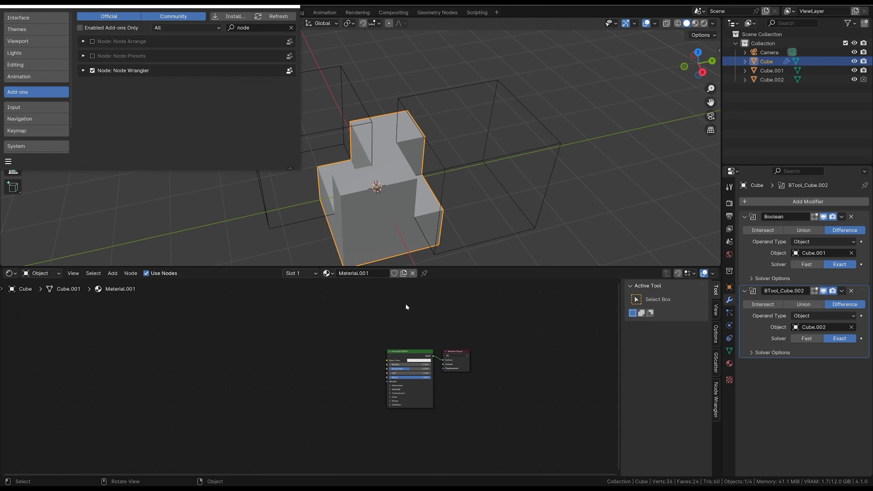
drag(404, 358, 404, 353)
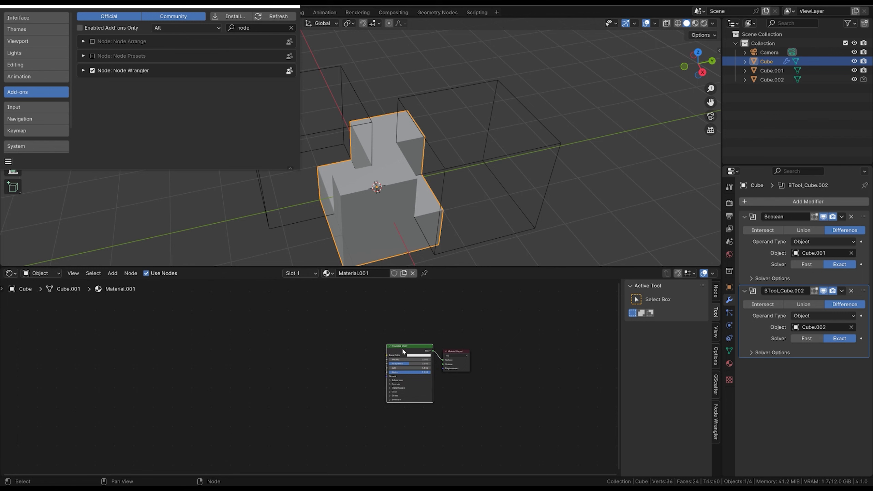
Run Principled Texture Setup on all seven medieval_red_brick 4k maps to wire them into Principled BSDF
key(ctrl+shift+t)
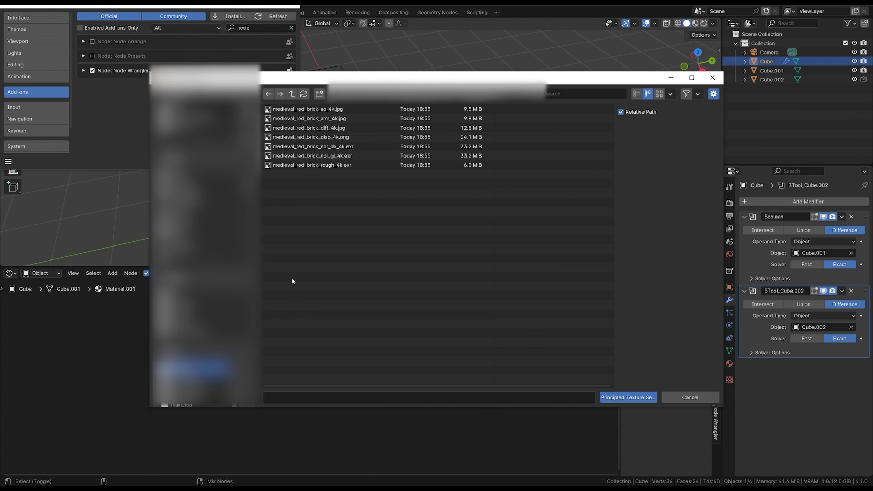
drag(315, 256, 369, 112)
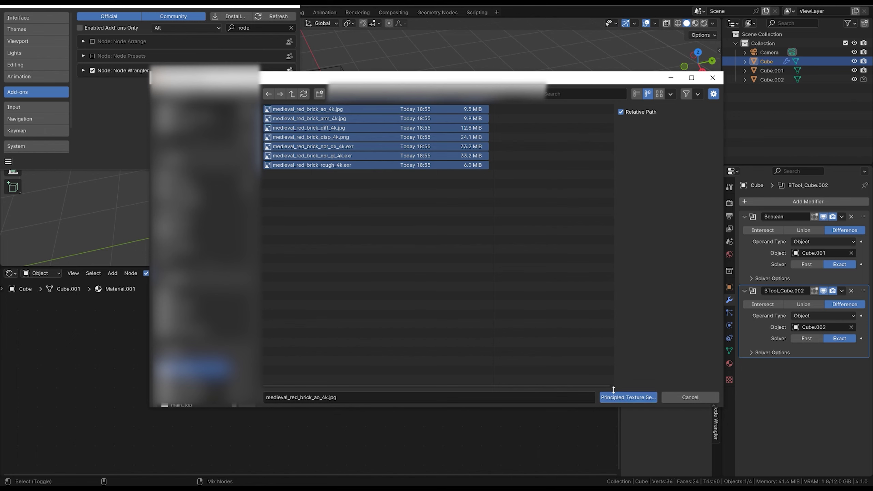
click(627, 397)
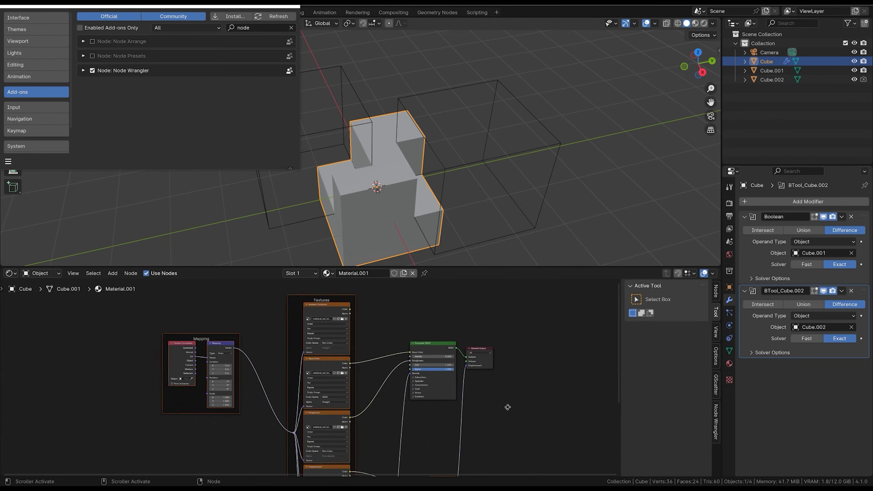
Pan the node editor and nudge the Roughness texture node into place
scroll(435, 416, down, 3)
scroll(435, 416, left, 3)
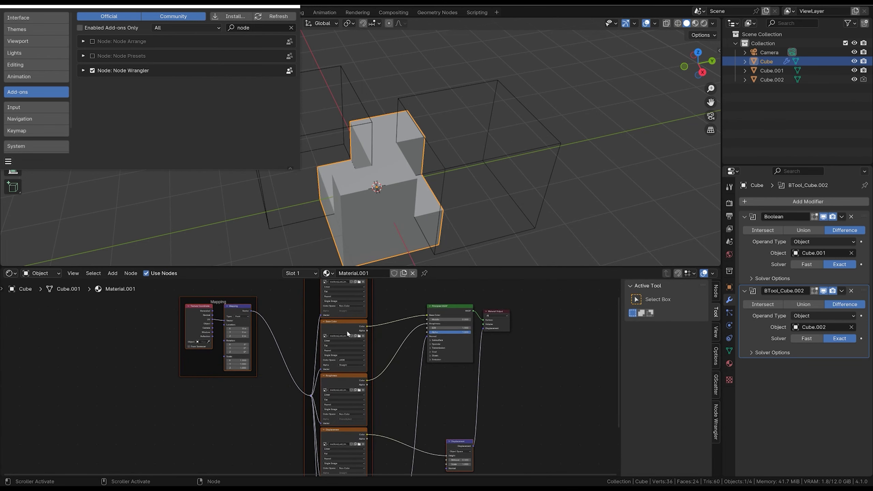
drag(347, 333, 352, 334)
drag(348, 377, 333, 380)
scroll(396, 425, down, 3)
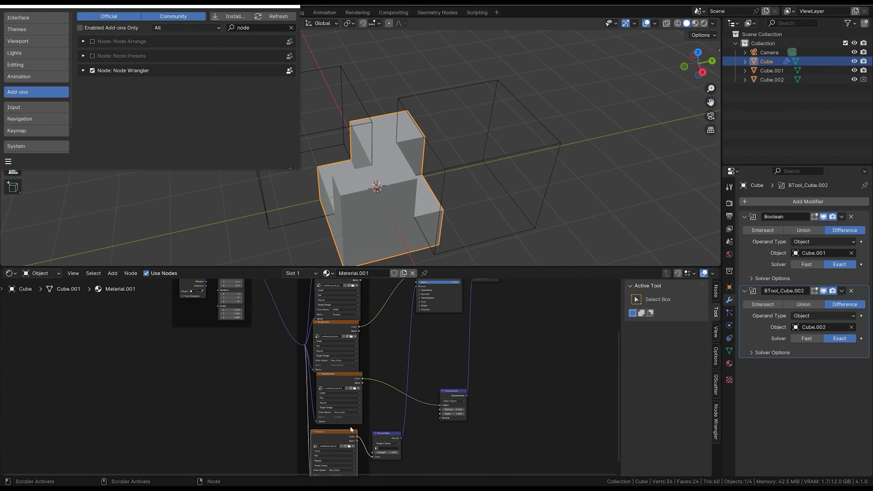
scroll(350, 429, up, 4)
scroll(344, 432, right, 2)
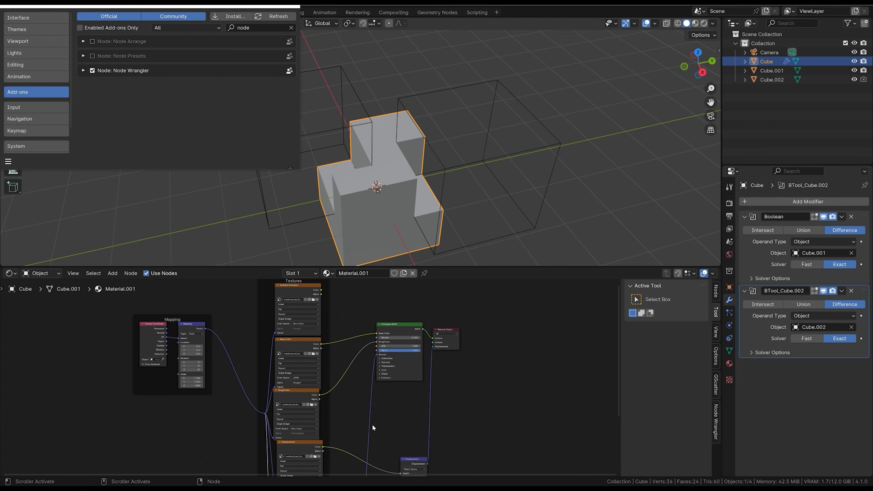
Enlarge the node editor area and realign the Base Color and Roughness texture nodes
middle_drag(379, 413, 403, 383)
drag(506, 268, 497, 168)
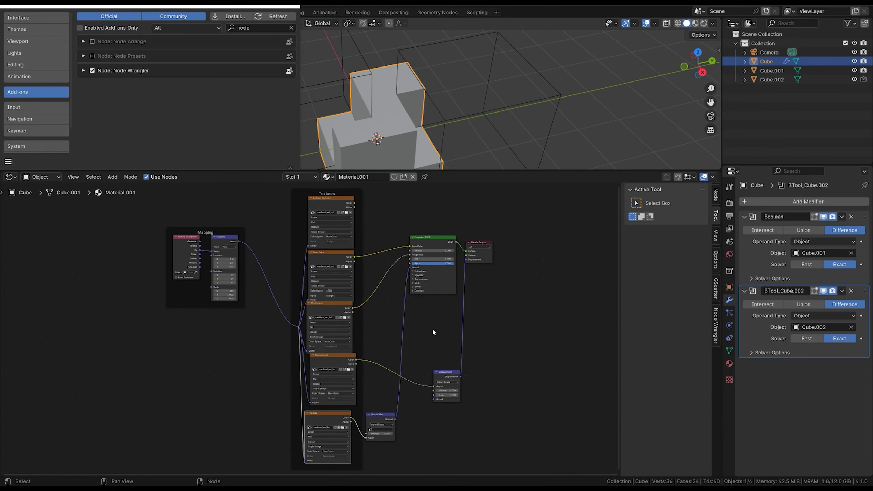
drag(353, 252, 346, 252)
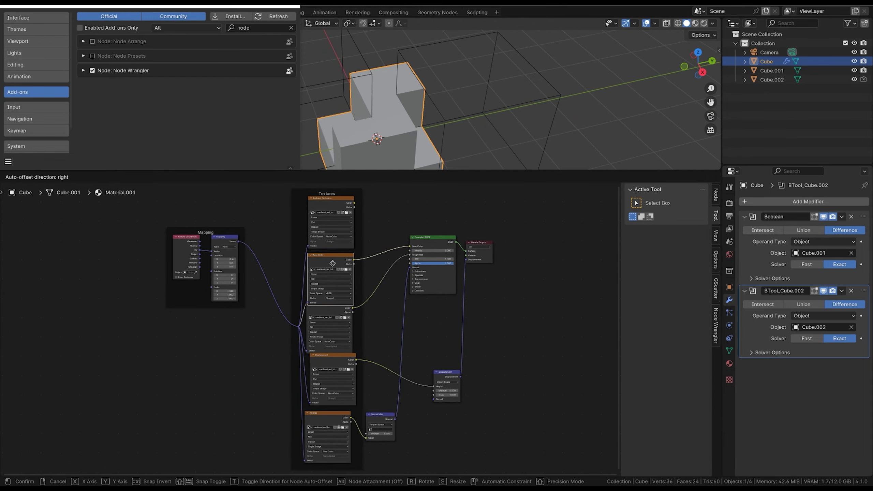
drag(337, 315, 340, 315)
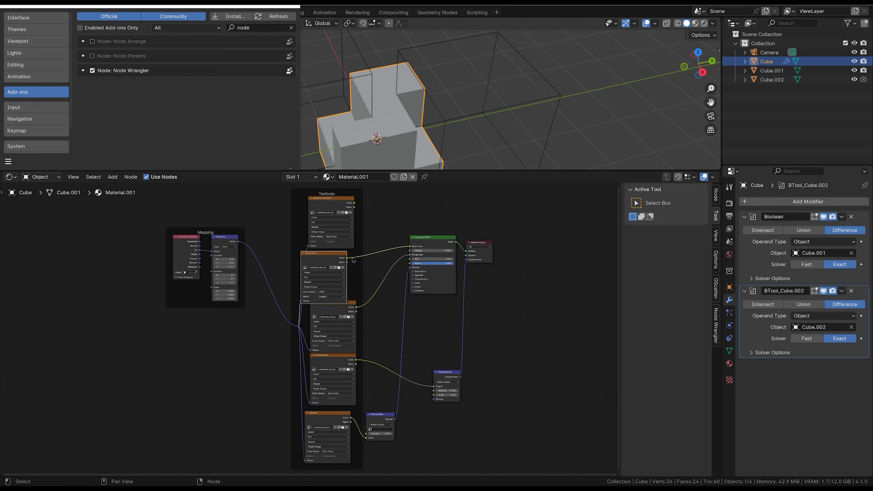
alt+right_drag(357, 304, 407, 251)
key(Escape)
Search add-ons for 'pie' to check the Pie Menus add-on, and enlarge the 3D viewport
click(291, 27)
text(pie)
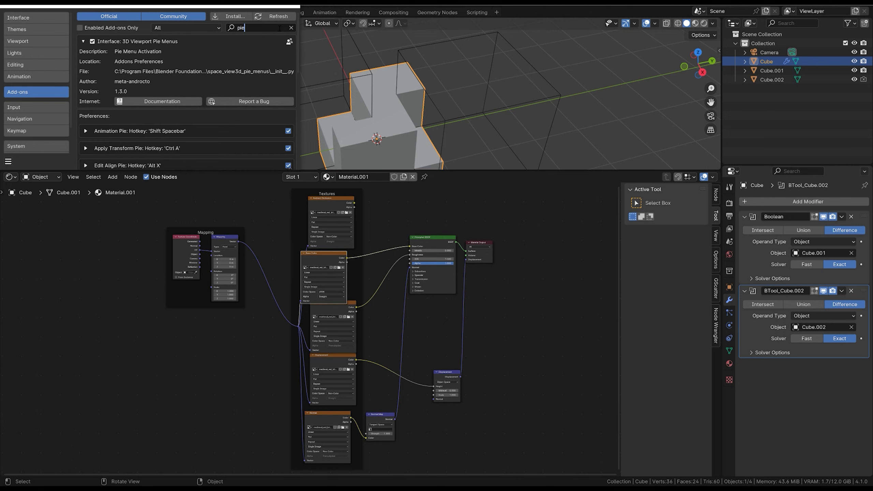
click(434, 94)
scroll(465, 115, down, 4)
scroll(466, 115, down, 2)
drag(378, 171, 379, 306)
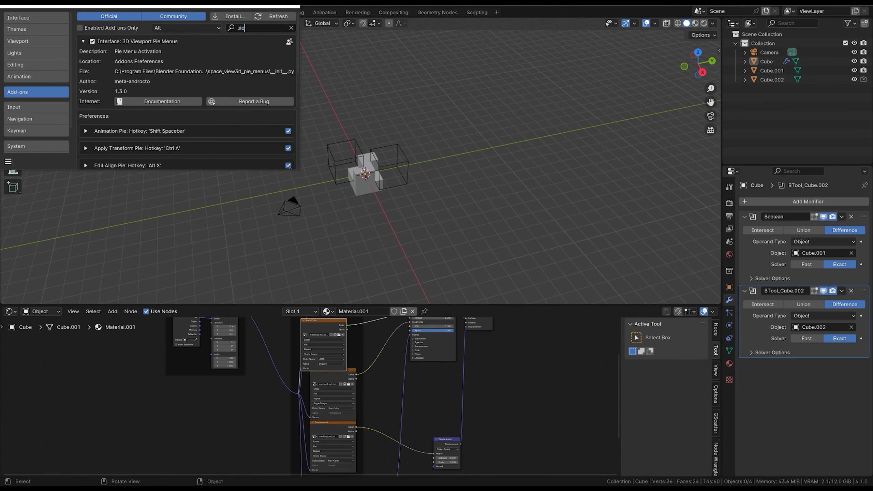
click(84, 41)
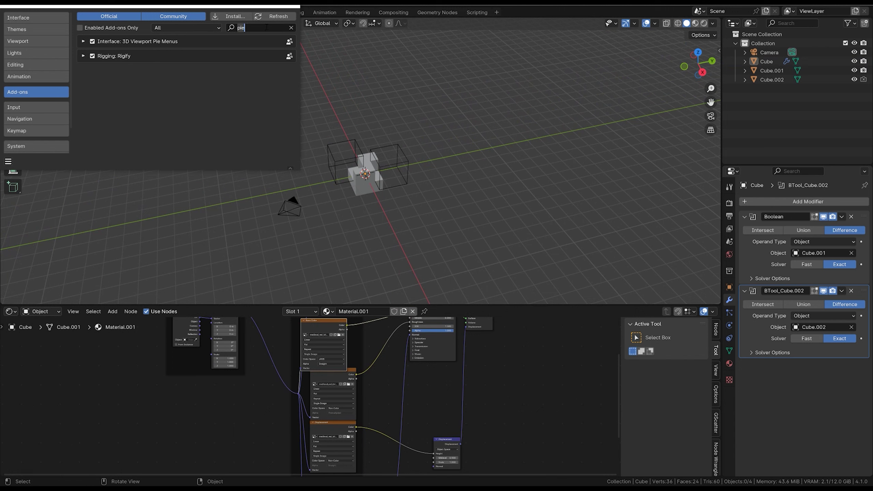
Check the Extra Objects and Bool Tool add-ons by search, then start a 'node' search
text(exta)
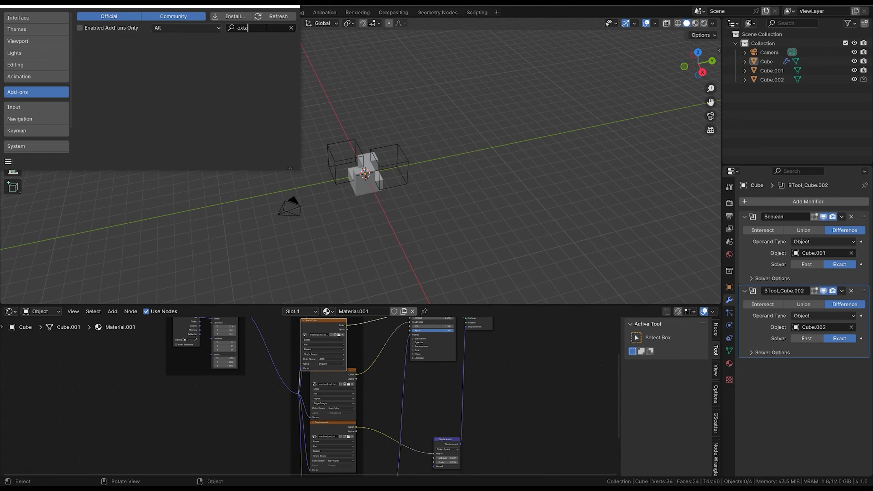
key(BackSpace)
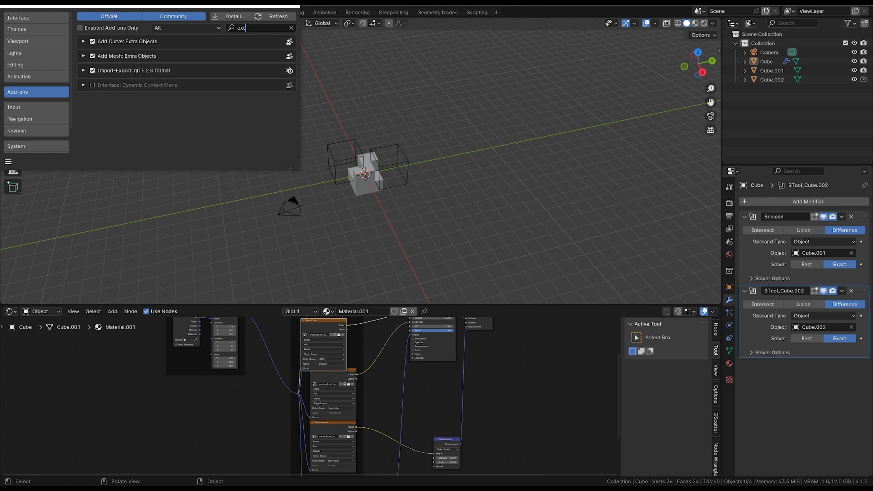
key(BackSpace)
key(BackSpace)
key(BackSpace)
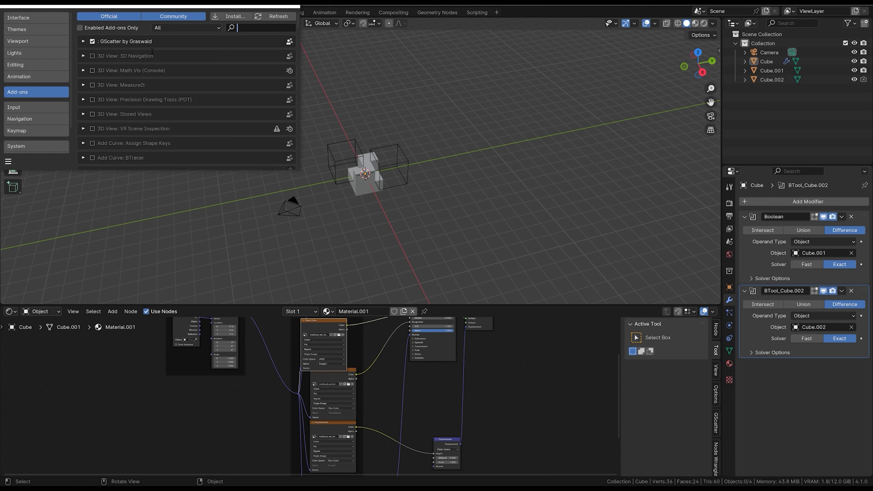
text(bo)
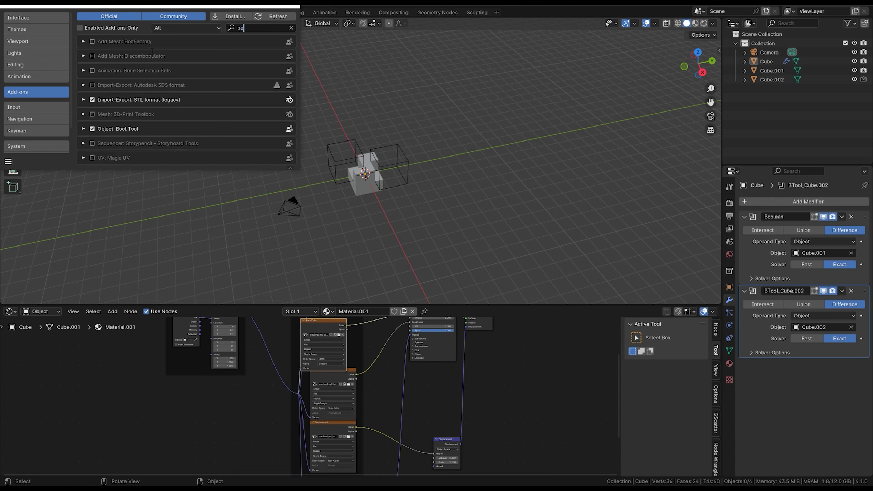
text(ol)
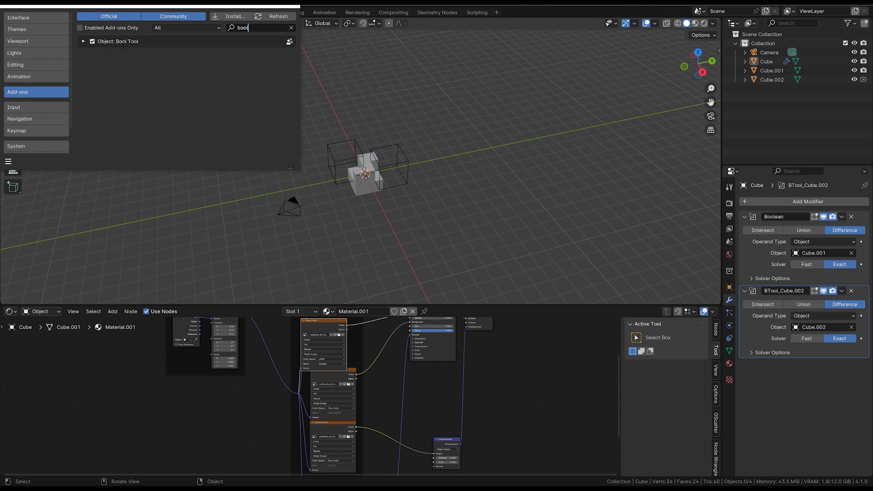
key(BackSpace)
key(BackSpace)
key(BackSpace)
key(BackSpace)
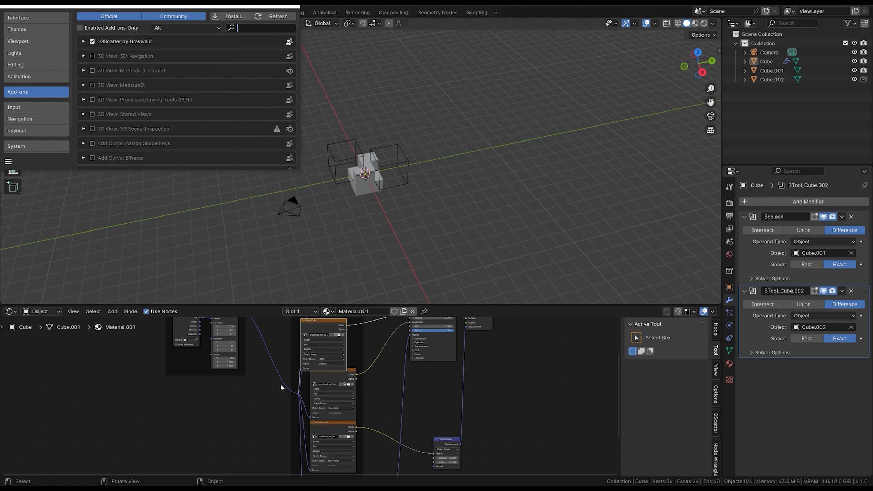
text(n)
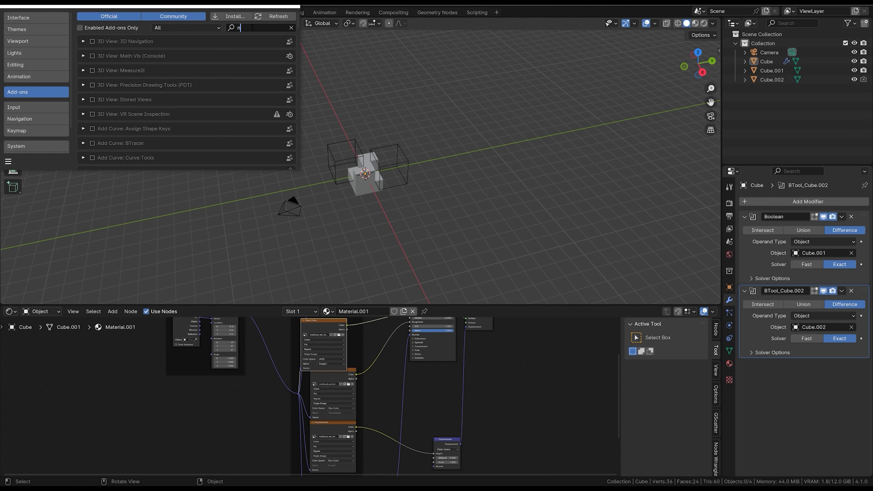
text(ode)
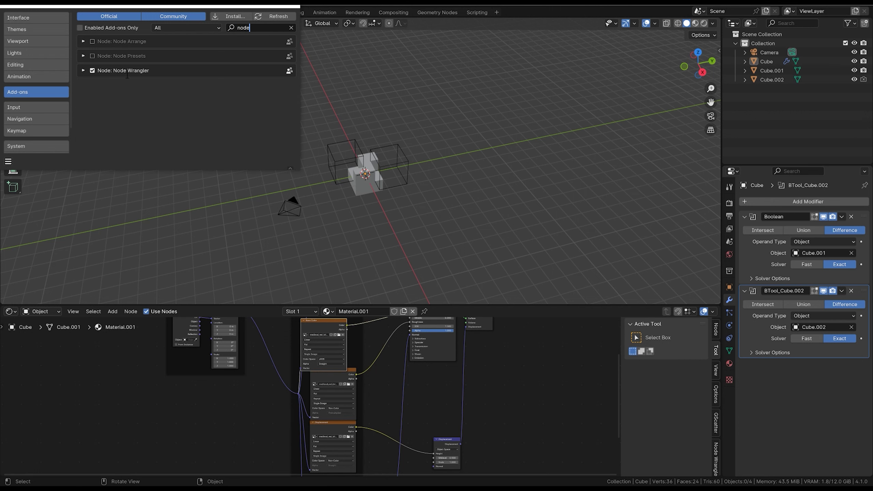